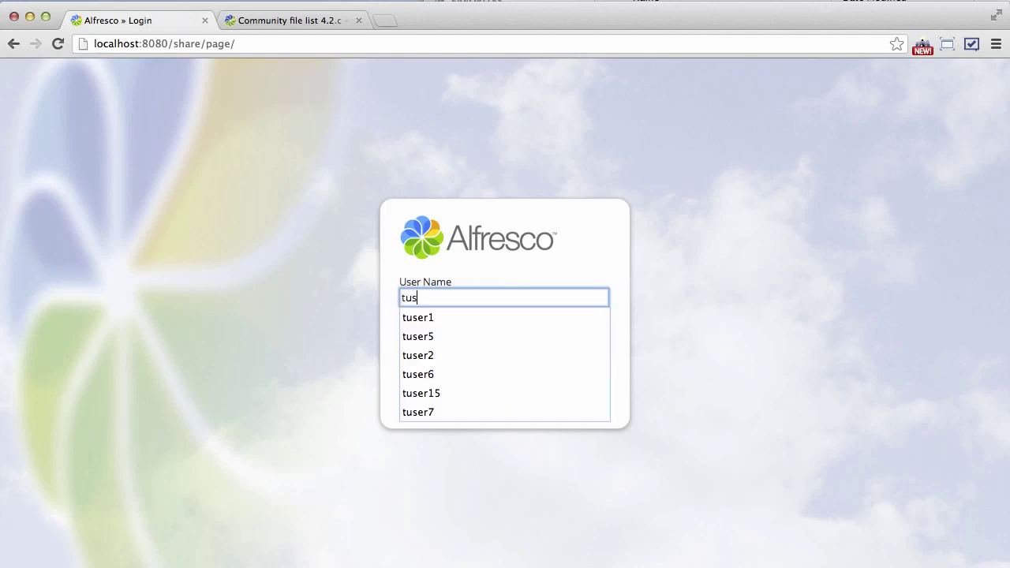
Log in to Alfresco Share as the test user with their password
key(Tab)
text(te1)
key(Return)
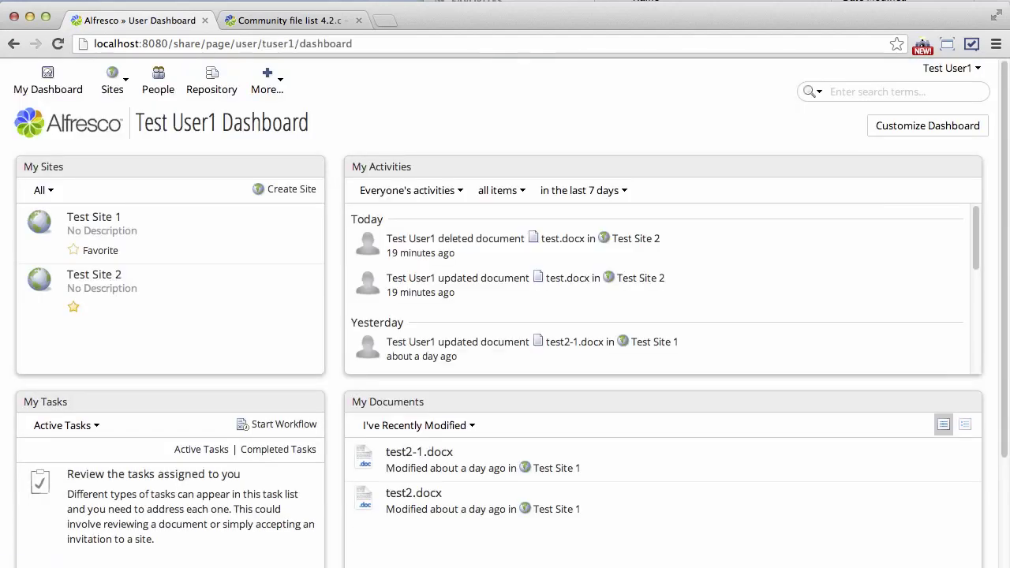
Create a new Google Docs™ Document in Test Site 2's Document Library
click(100, 274)
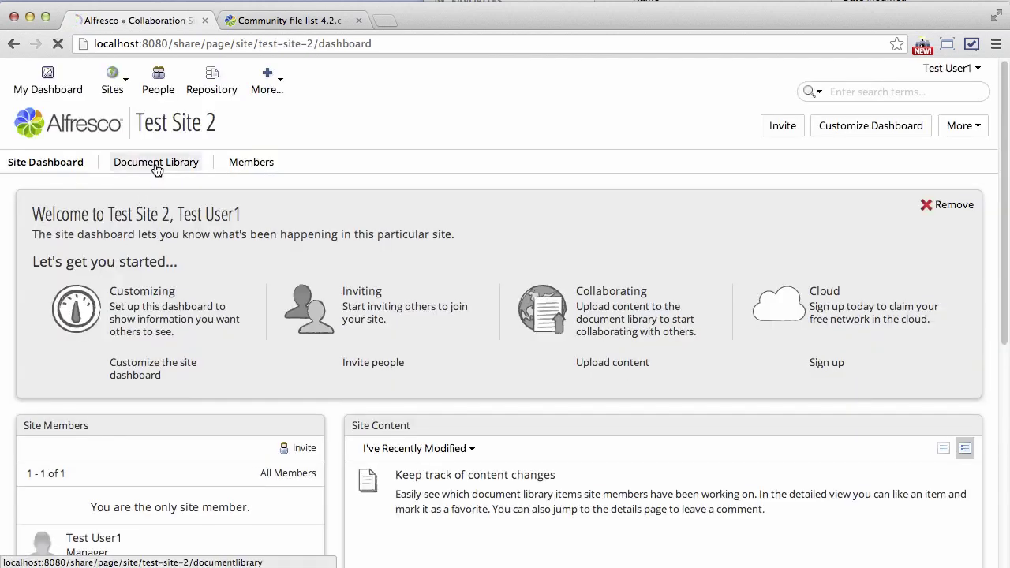
click(156, 164)
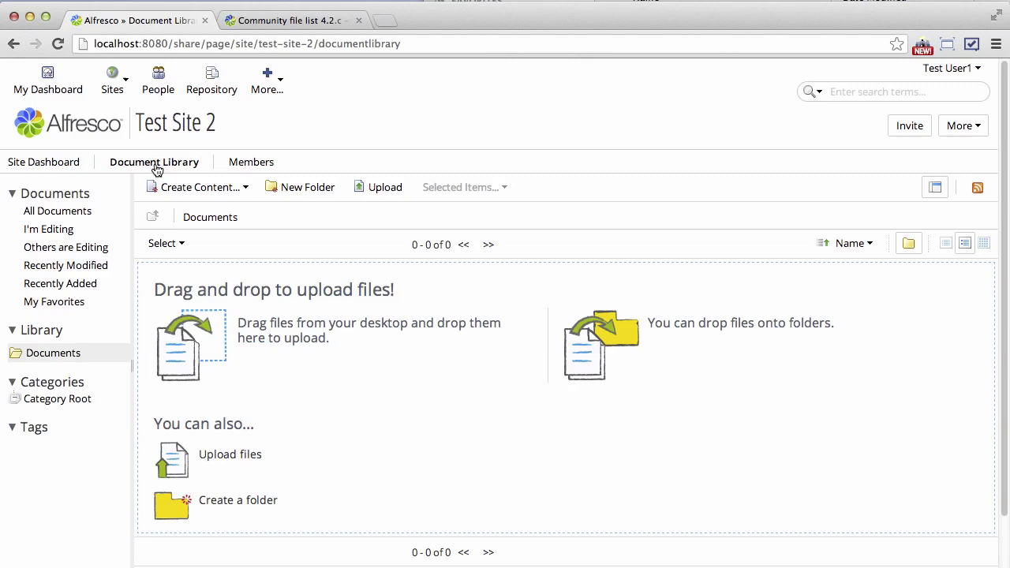
click(192, 191)
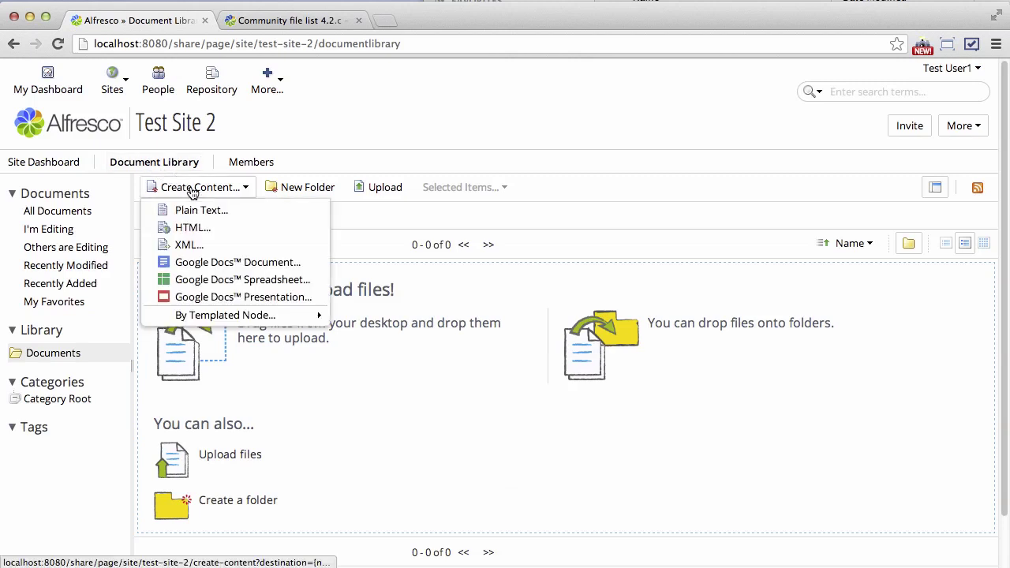
click(224, 270)
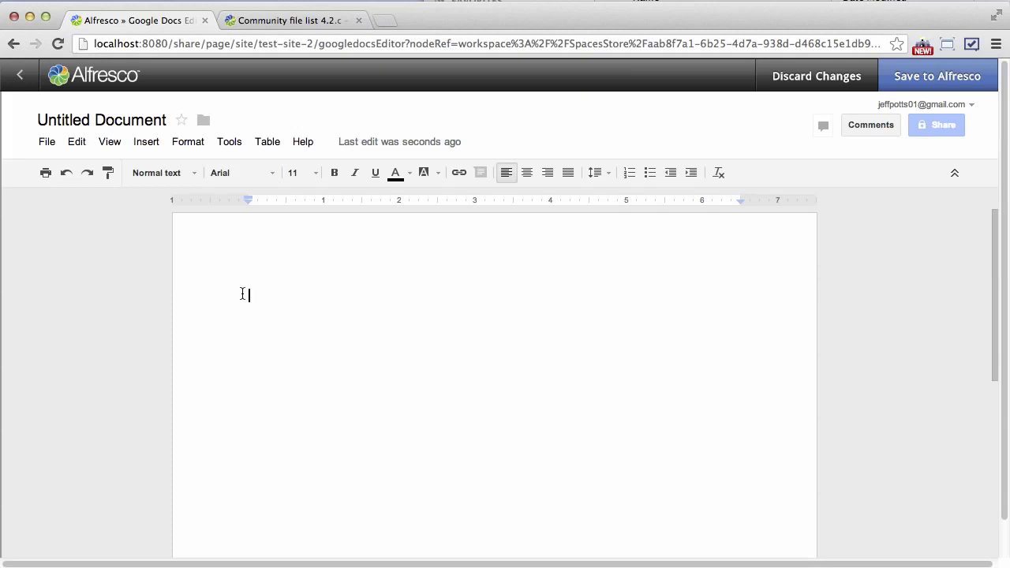
Write the 'This is a document created with Google Docs…' sentence, rename it example-document, and save to Alfresco
text(This is a document created with Google Docs. I could also collaborate with others as I write it.)
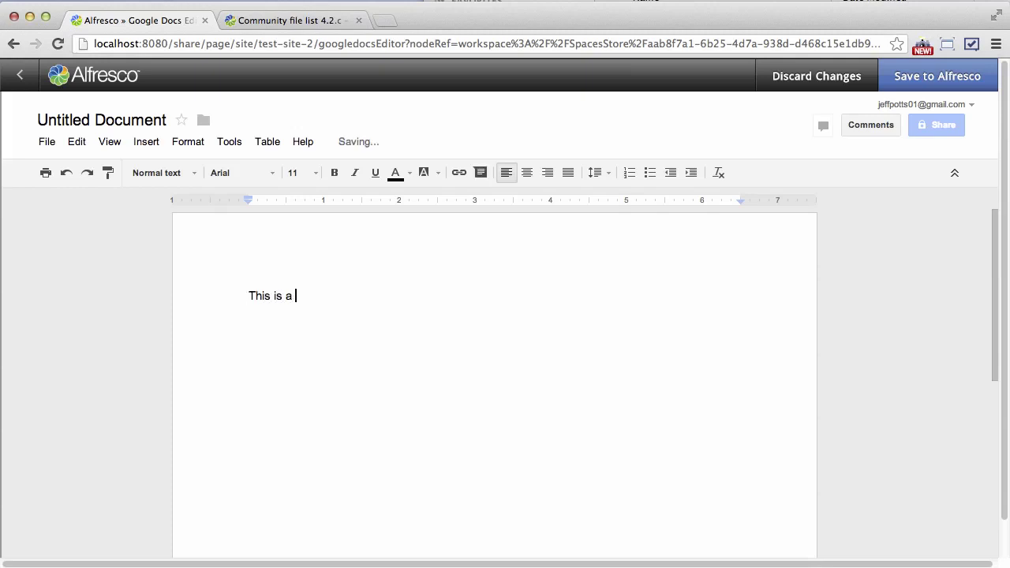
click(85, 124)
text(example-document)
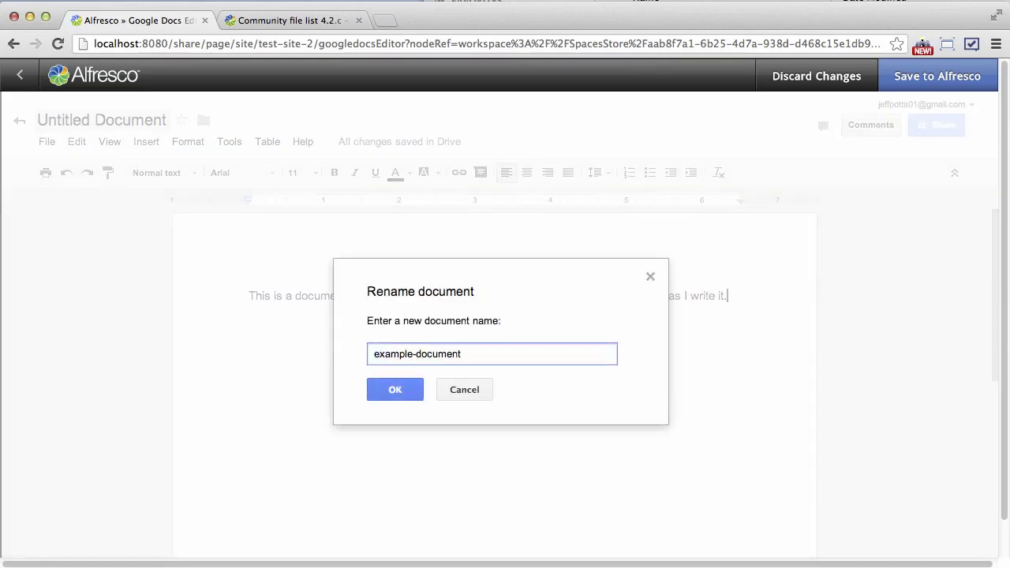
click(387, 389)
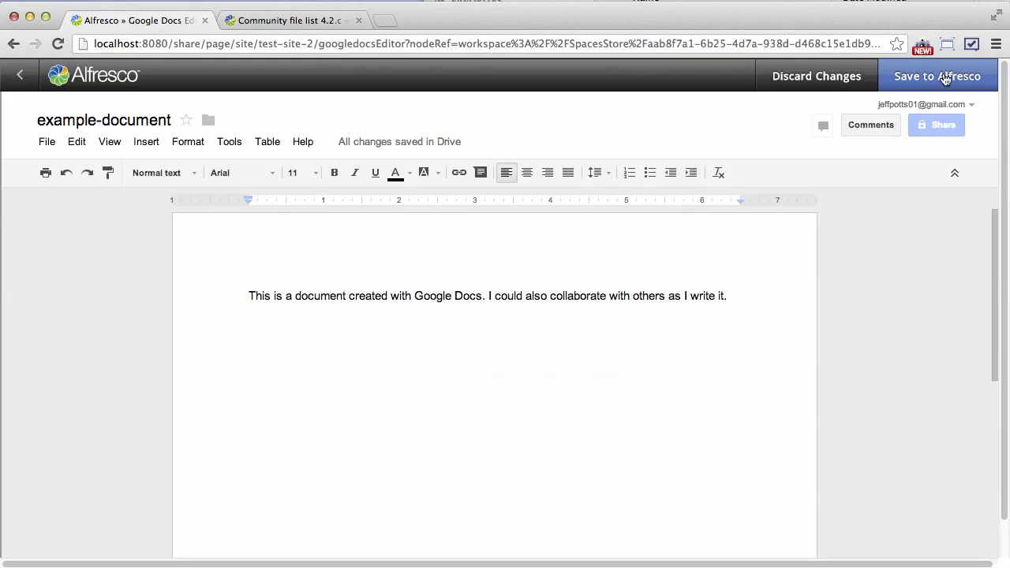
click(944, 77)
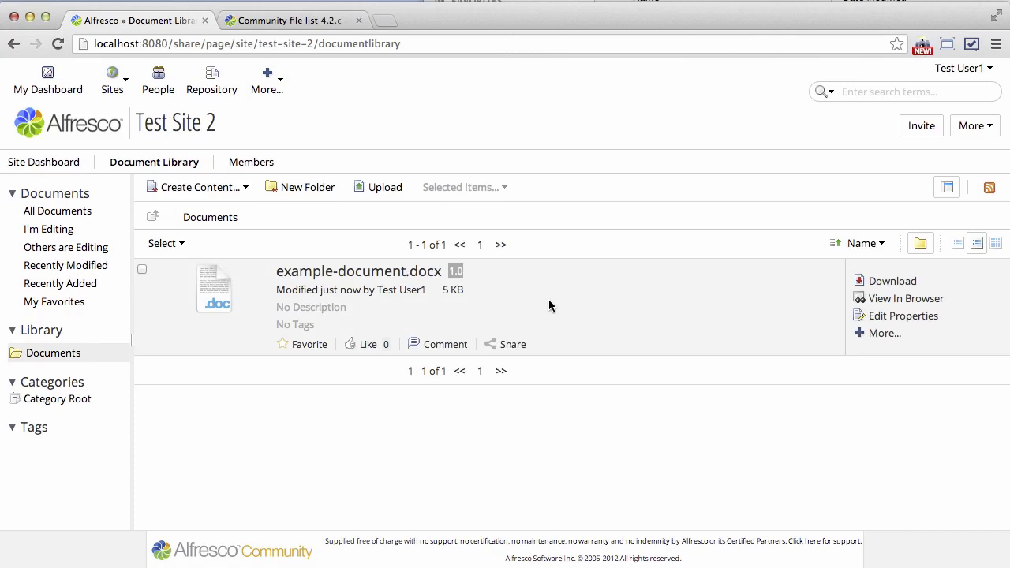
Open example-document.docx's details, enlarge its preview, then choose Edit in Google Docs™
click(355, 277)
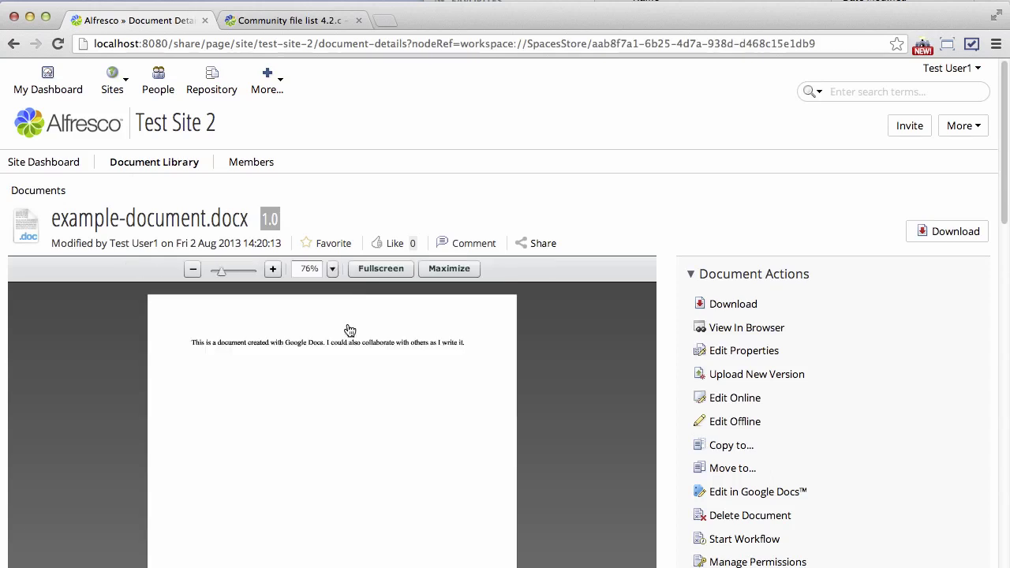
click(272, 268)
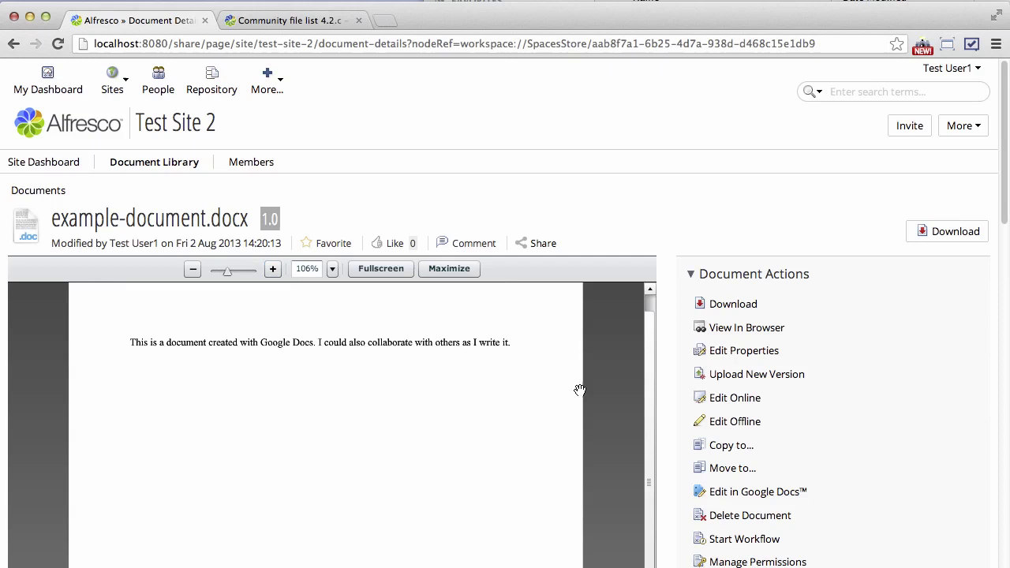
click(776, 493)
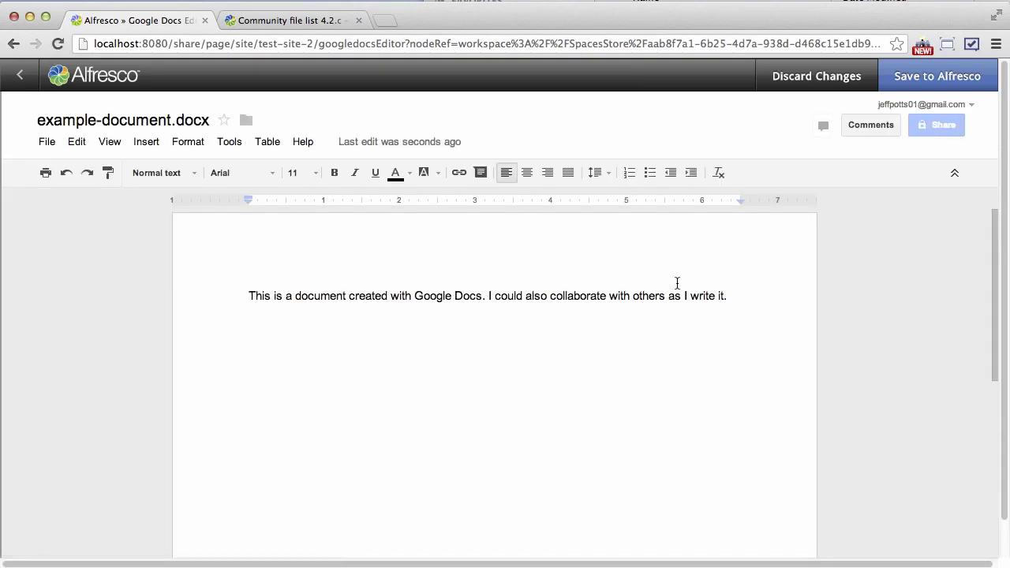
Add the line "Let's make a quick change." below the existing sentence
click(738, 292)
key(Return)
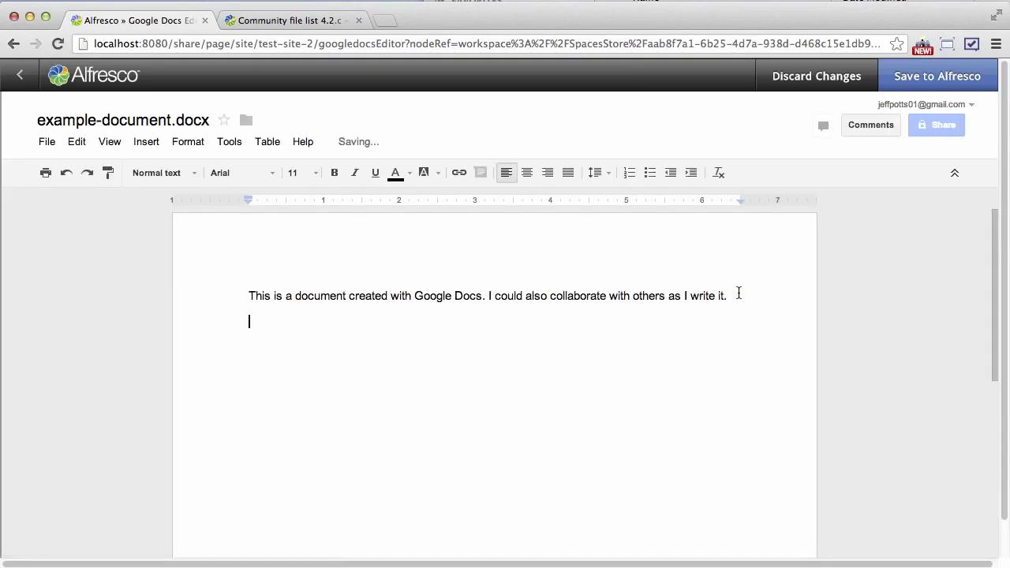
text(Let's make a quick change.)
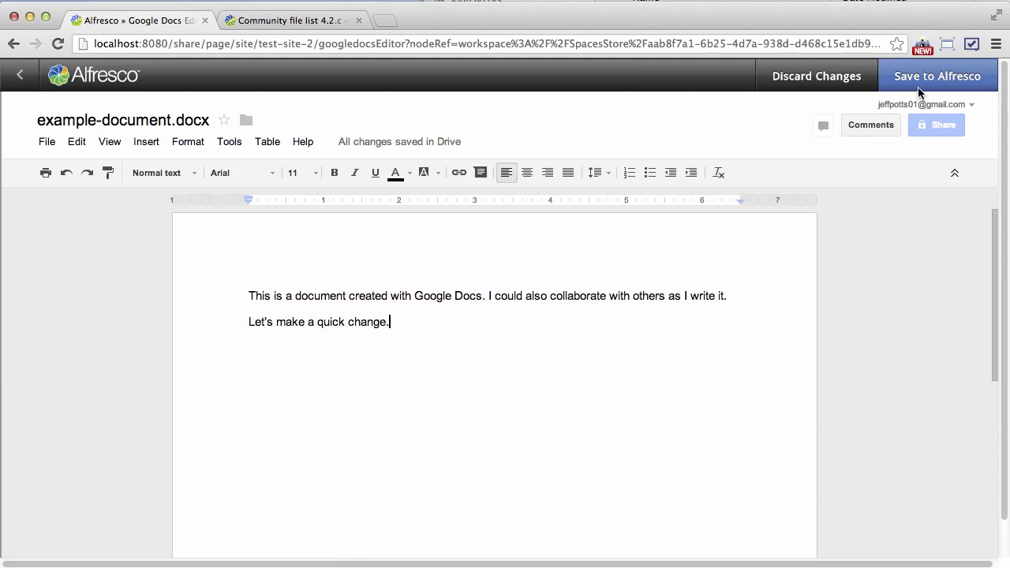
Save to Alfresco as a minor version with the comment "Just a quick change."
click(919, 79)
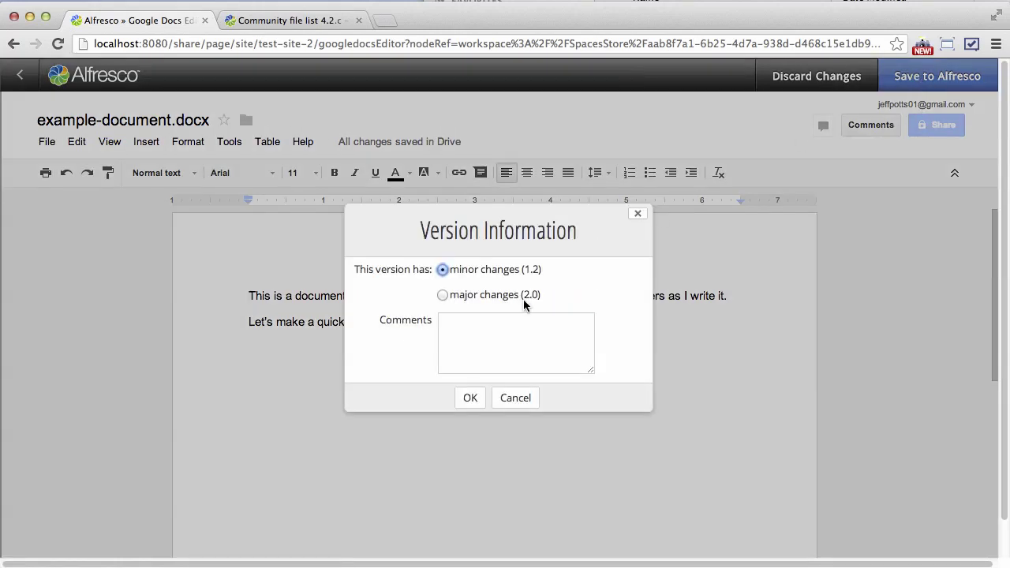
click(487, 294)
click(488, 270)
click(485, 331)
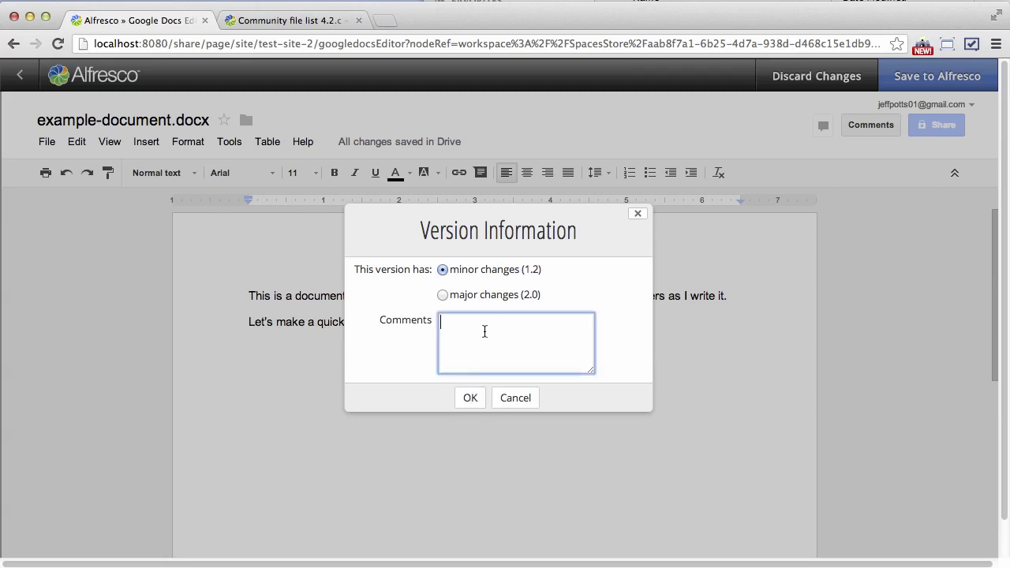
text(Just a quick change.)
click(473, 398)
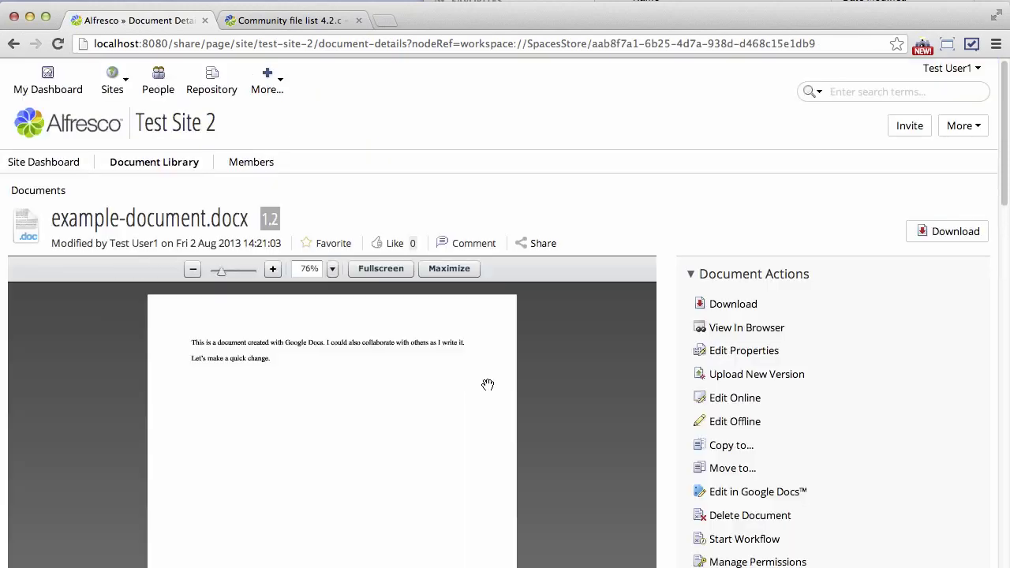
Scroll down through Properties to the Version History showing 1.2, then back up
scroll(778, 386, down, 10)
scroll(777, 392, down, 7)
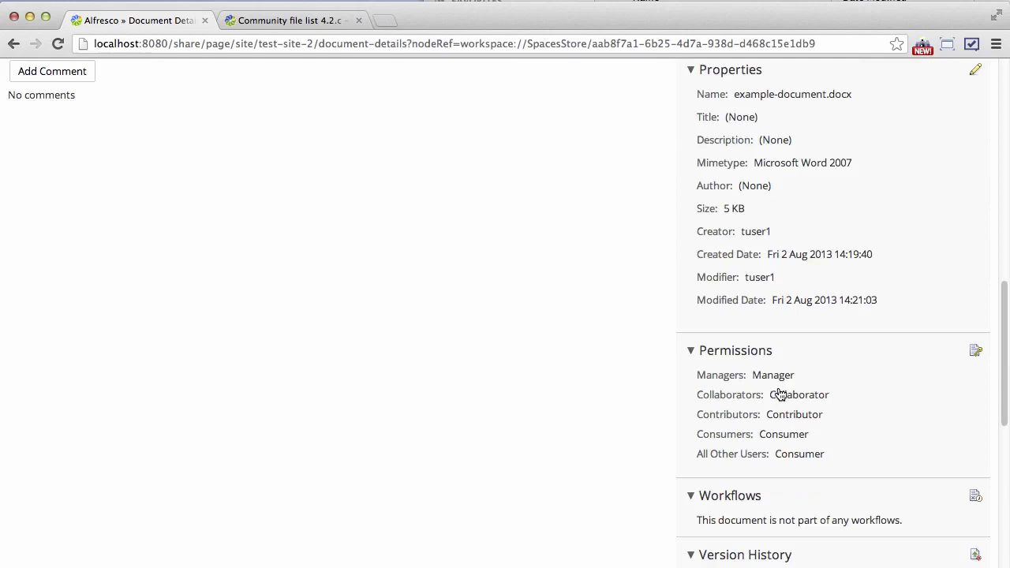
scroll(778, 392, down, 1)
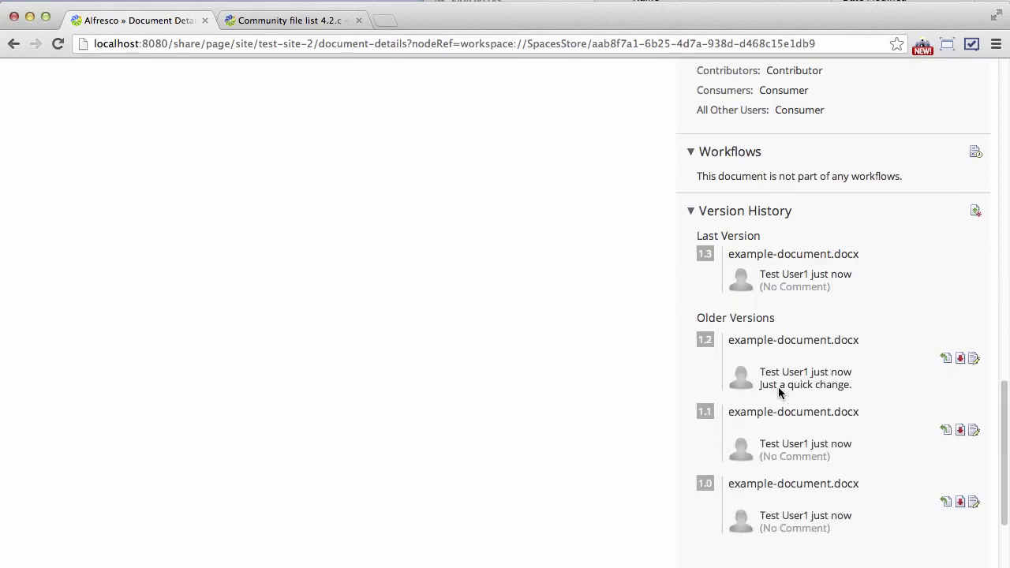
scroll(777, 392, up, 18)
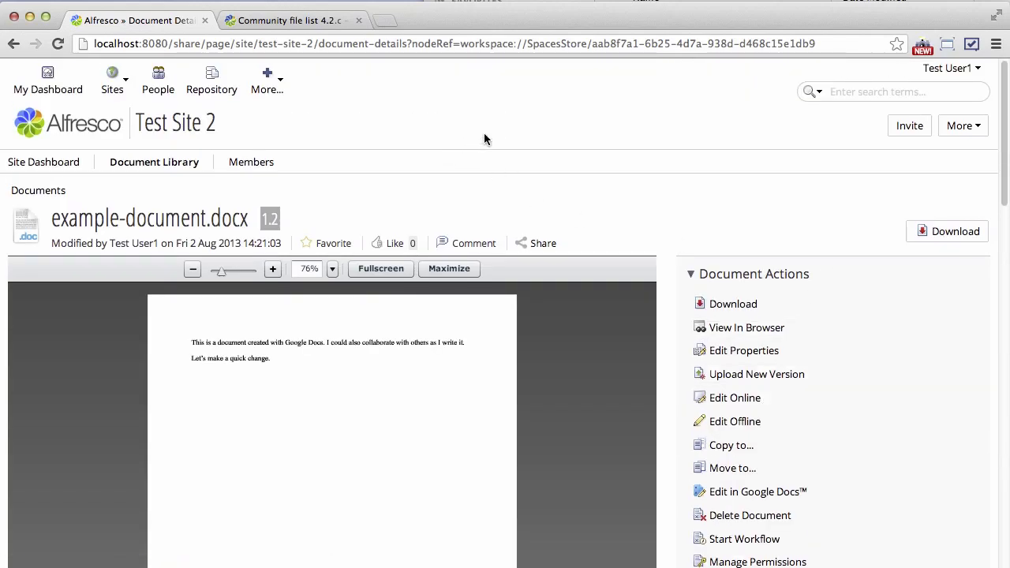
Log out of Share and launch the alfresco-community installer from the 4.2c-community folder
click(926, 69)
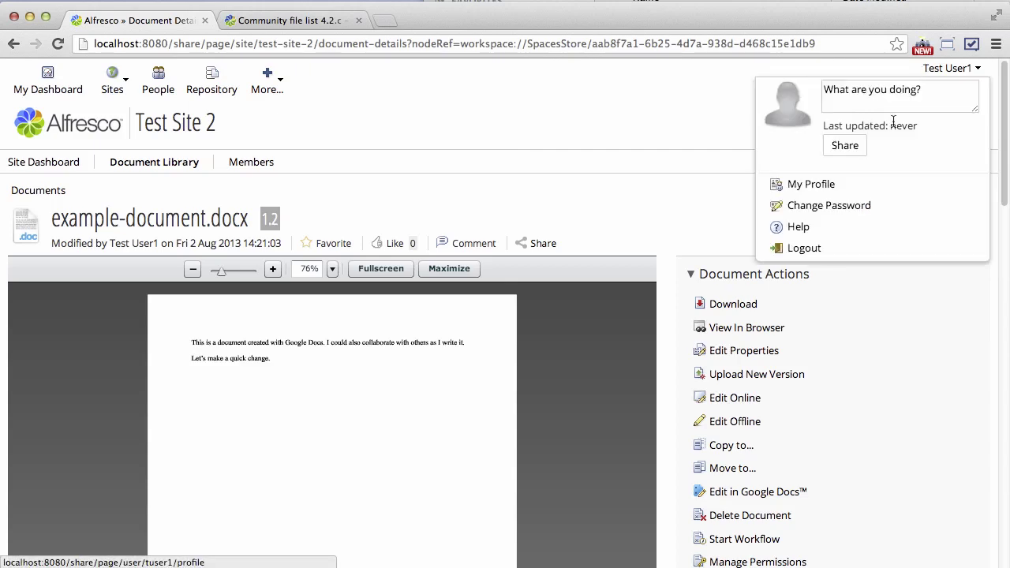
click(793, 249)
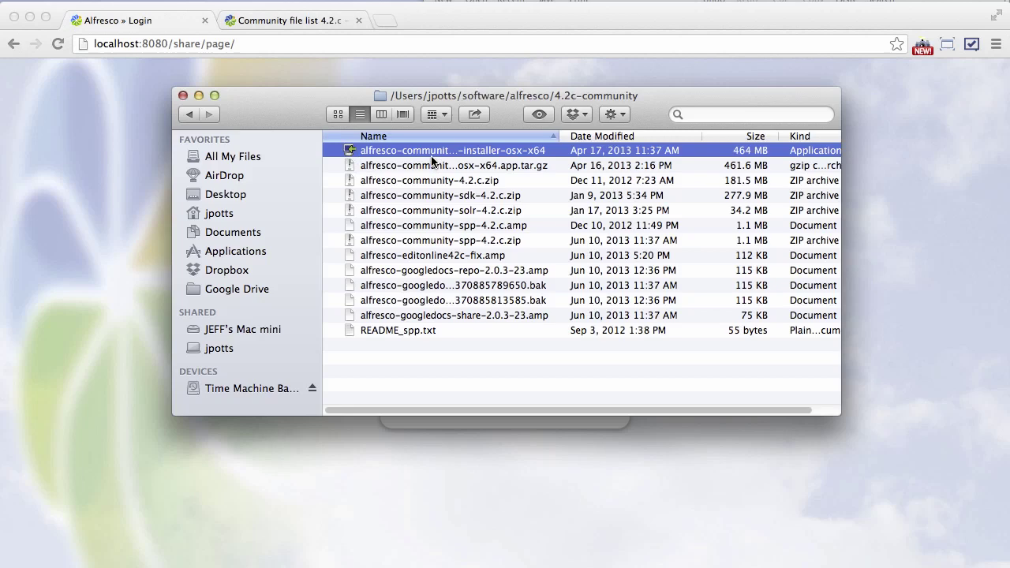
double_click(435, 154)
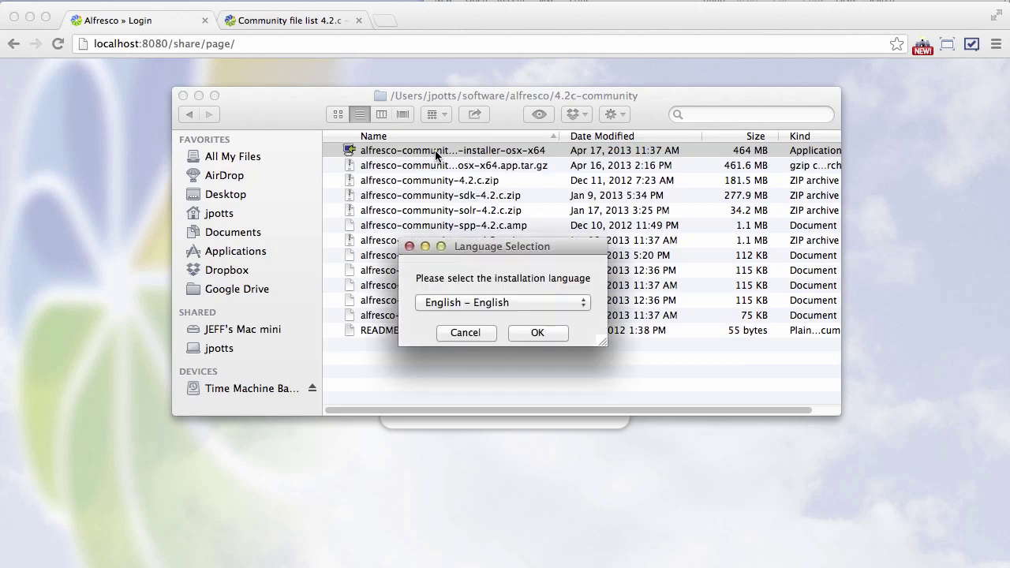
Accept English, choose the advanced install type, and view the Google Docs Integration component description
click(530, 331)
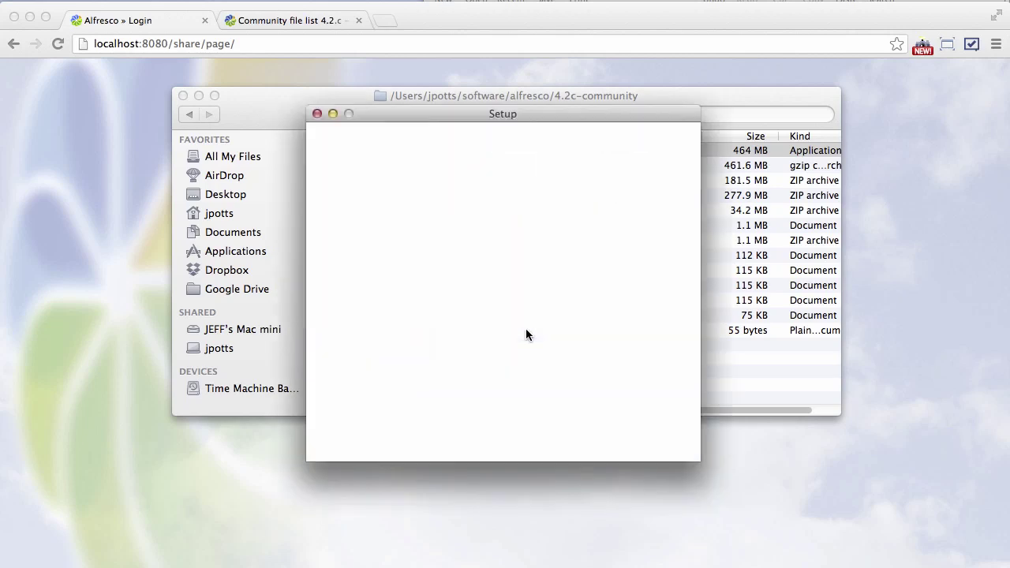
click(644, 445)
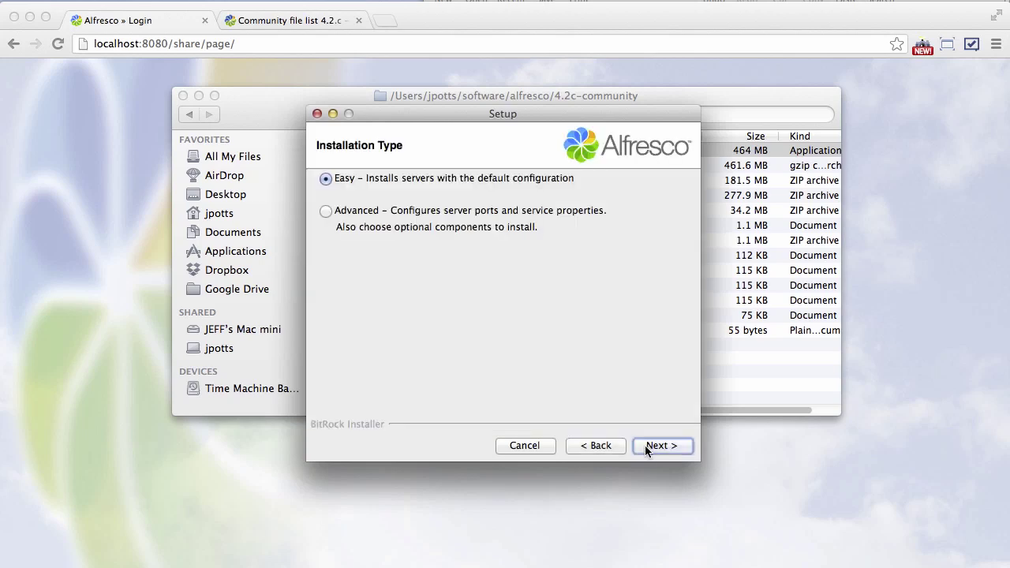
click(321, 211)
click(661, 451)
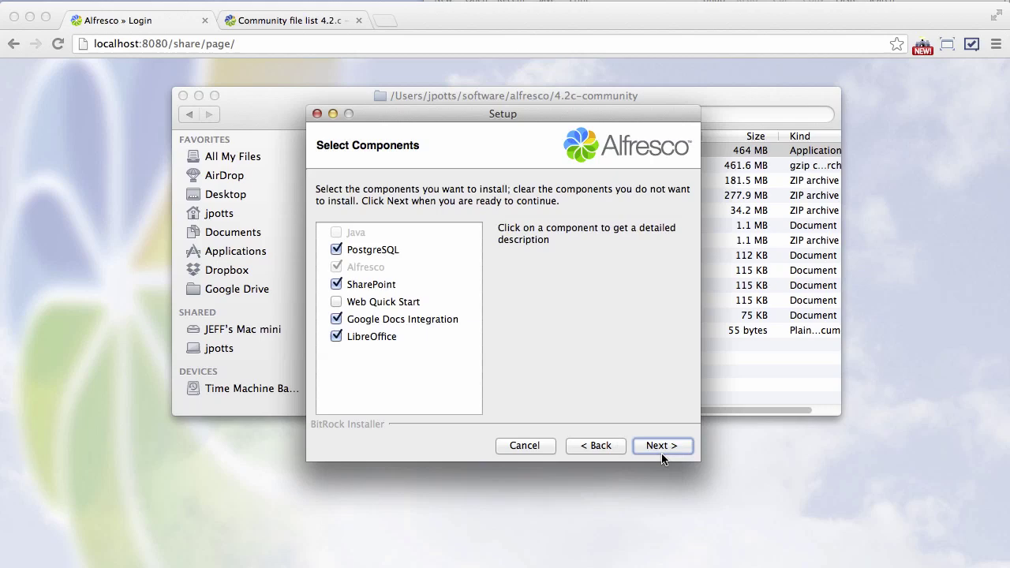
click(436, 320)
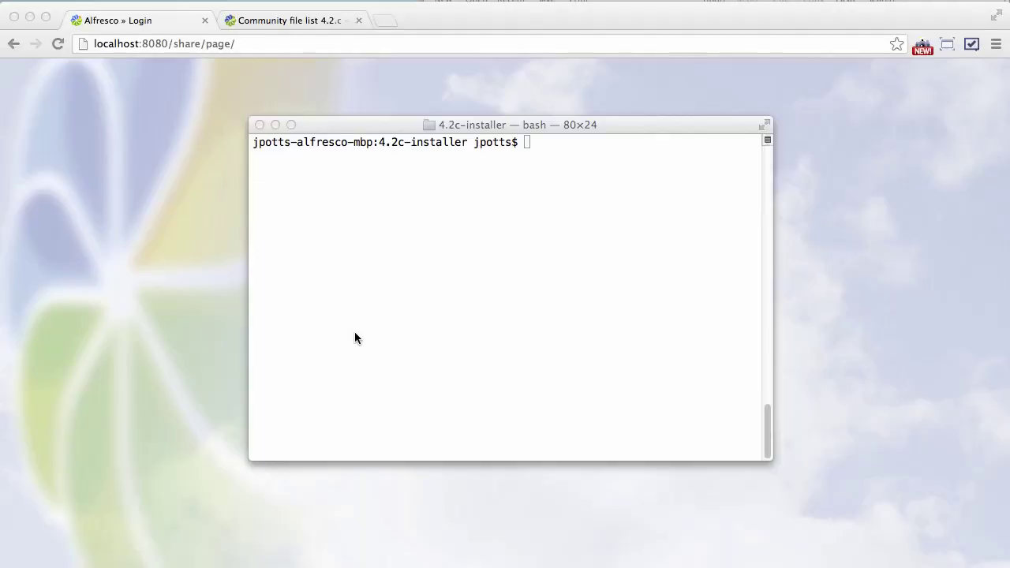
Show the current directory and list the installation folder with pwd and ls
click(354, 334)
text(pwd)
key(Return)
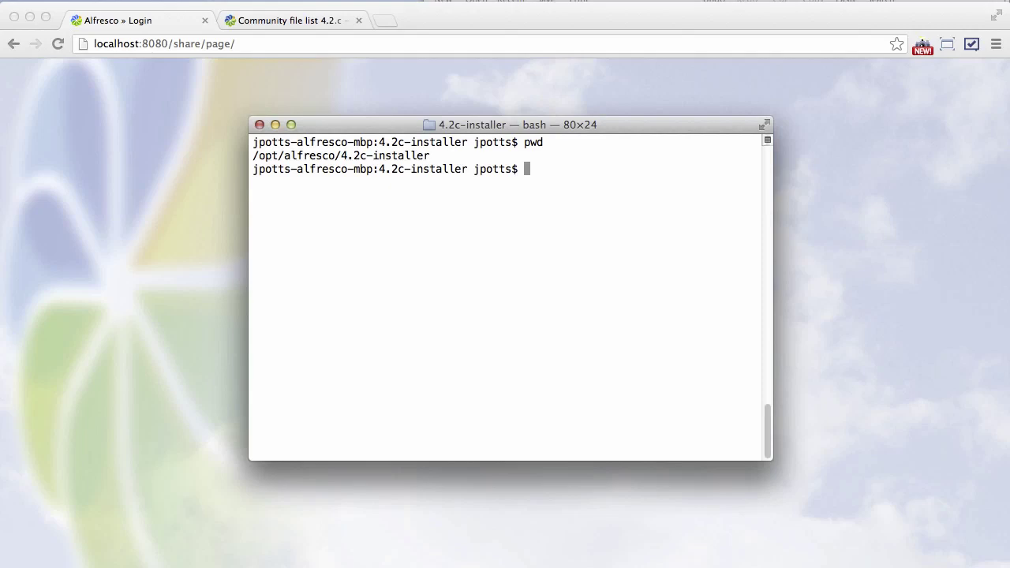
text(ls)
key(Return)
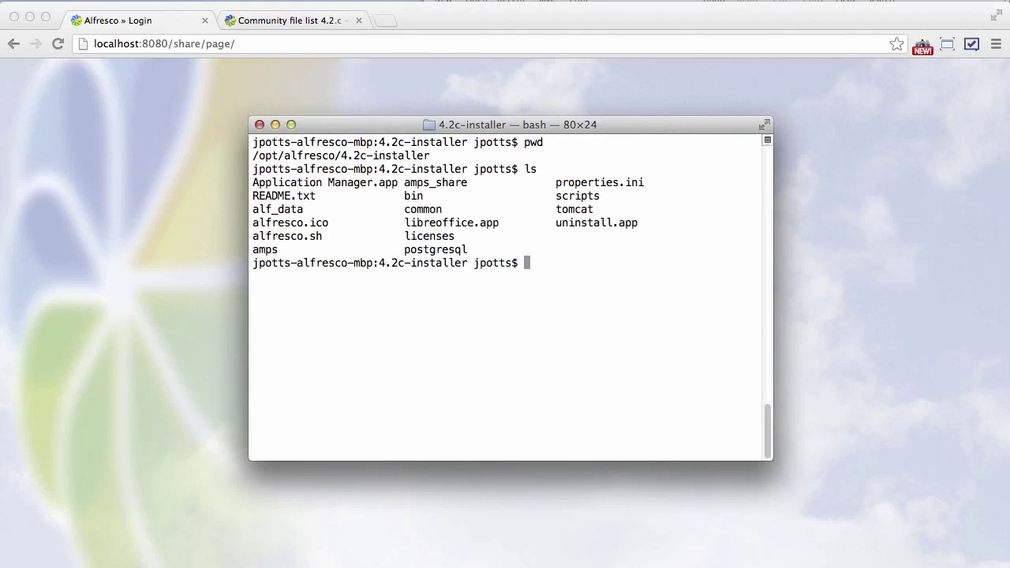
List the amps and amps_share folders, showing the googledocs 2.0.1-14 AMPs
text(ls amps)
key(Return)
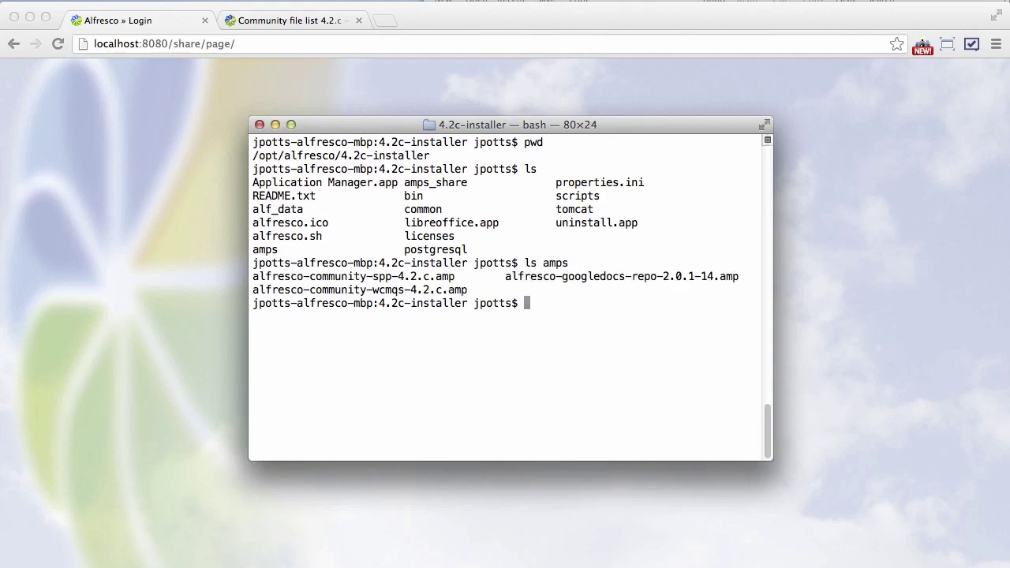
text(ls amps_share)
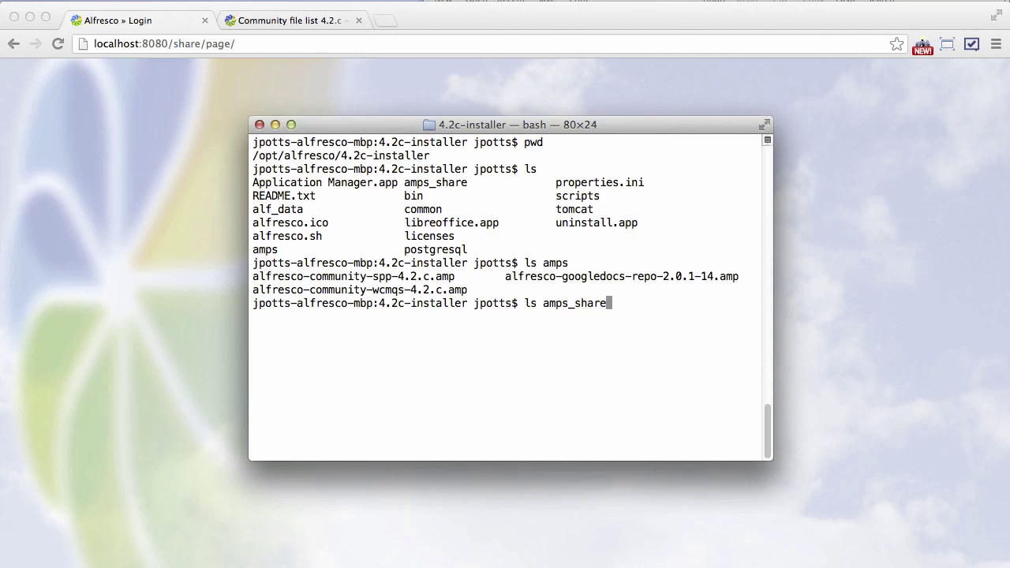
key(Return)
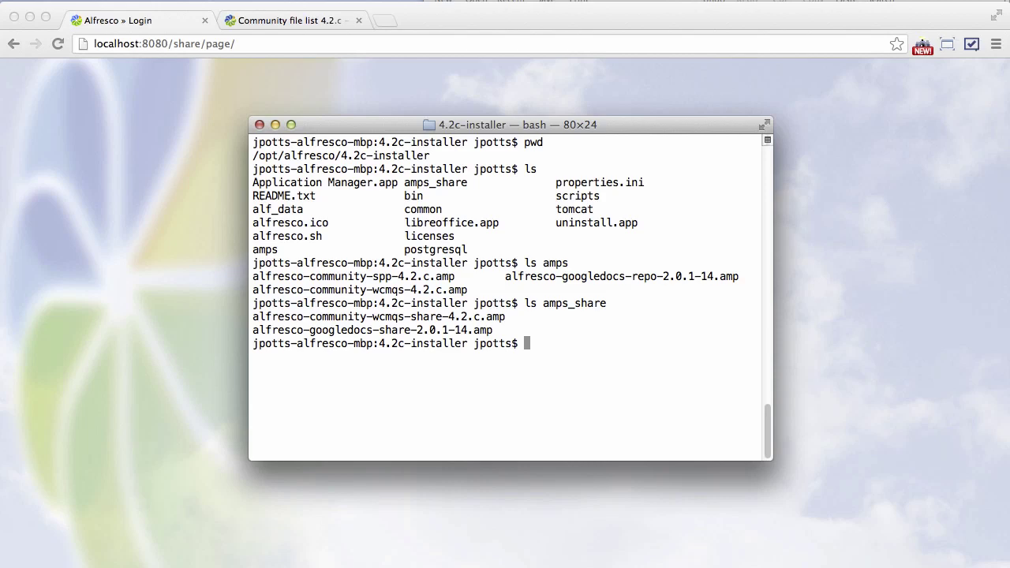
key(super+Tab)
key(super+Tab)
key(super+Tab)
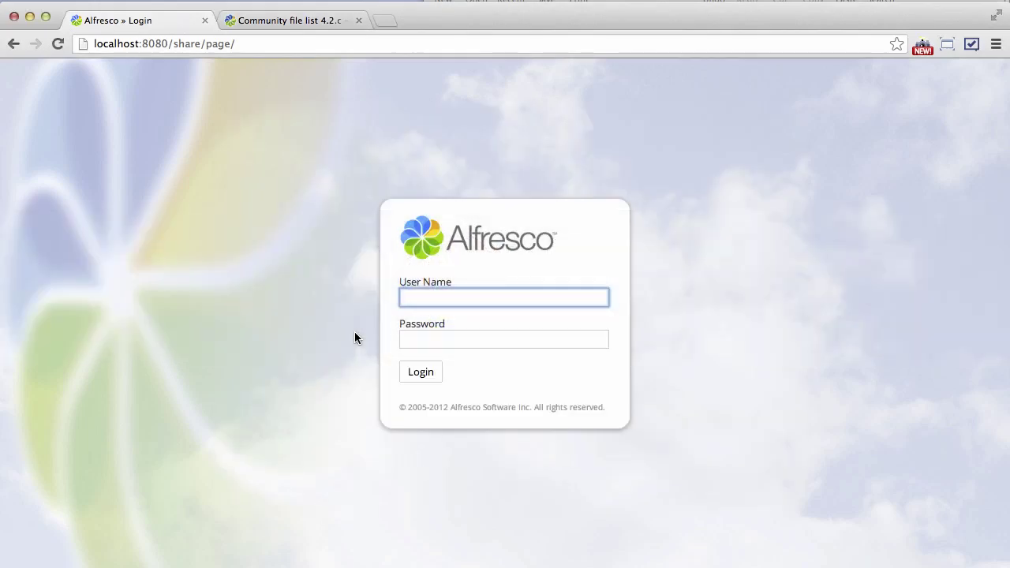
Download the googledocs repository 2.0.3-23 AMP from the Community file list 4.2.c wiki page
key(ctrl+Tab)
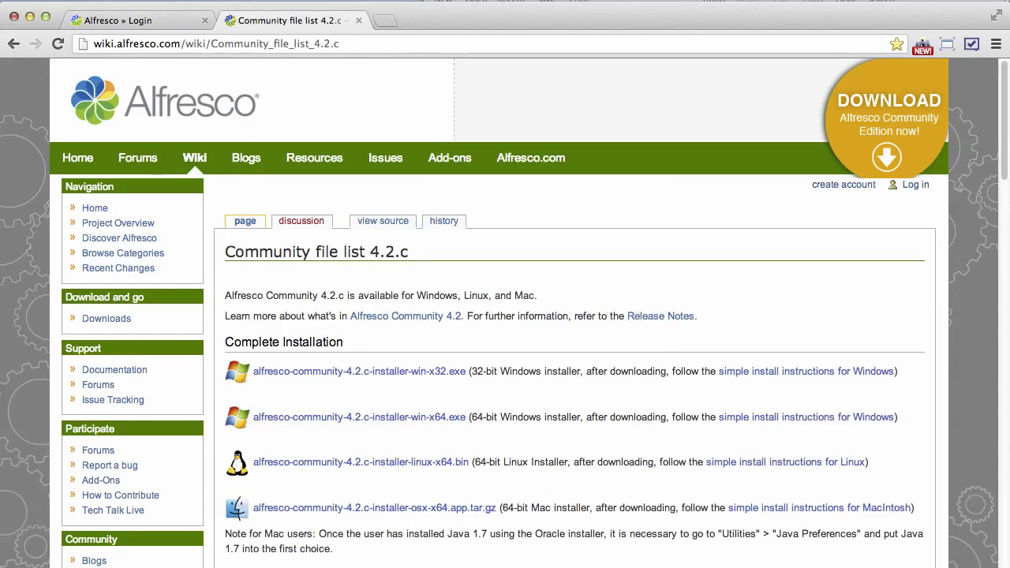
scroll(441, 352, down, 5)
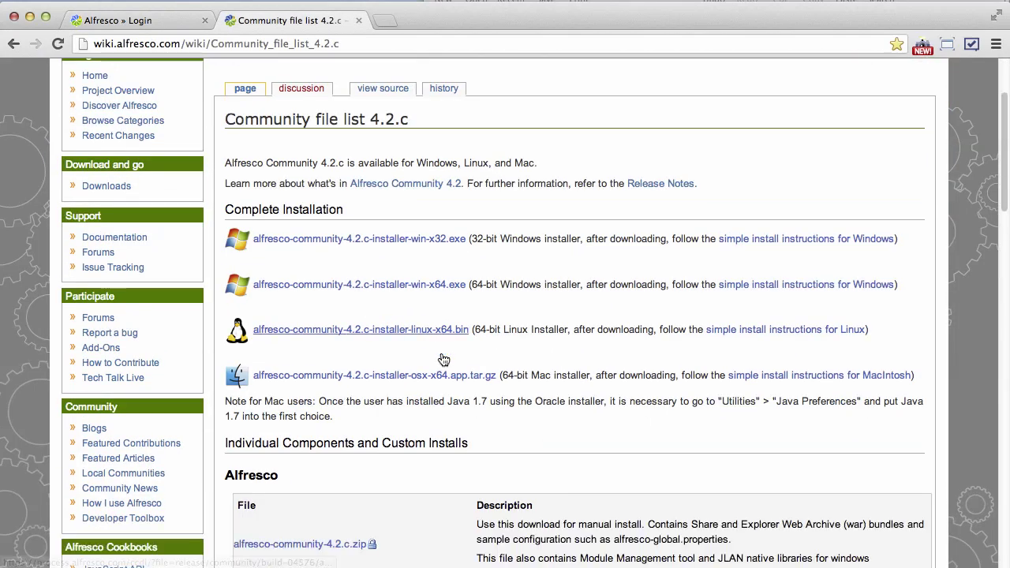
scroll(441, 352, down, 8)
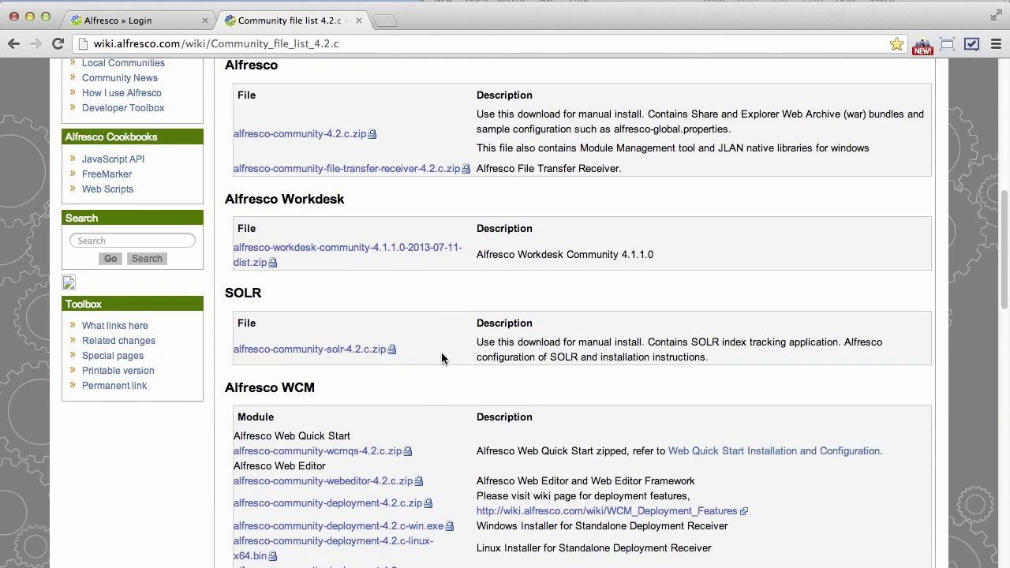
scroll(441, 352, down, 7)
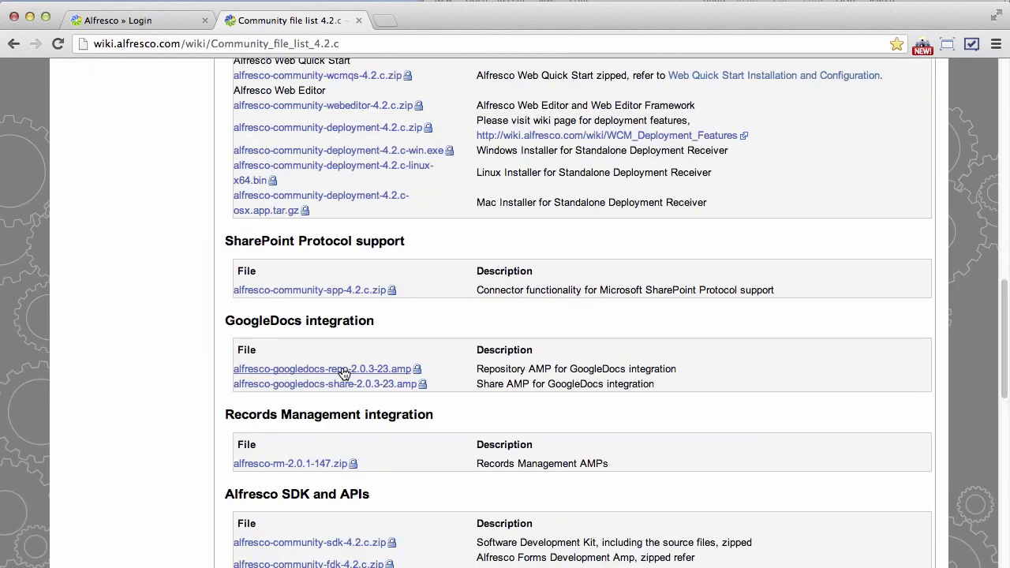
click(336, 371)
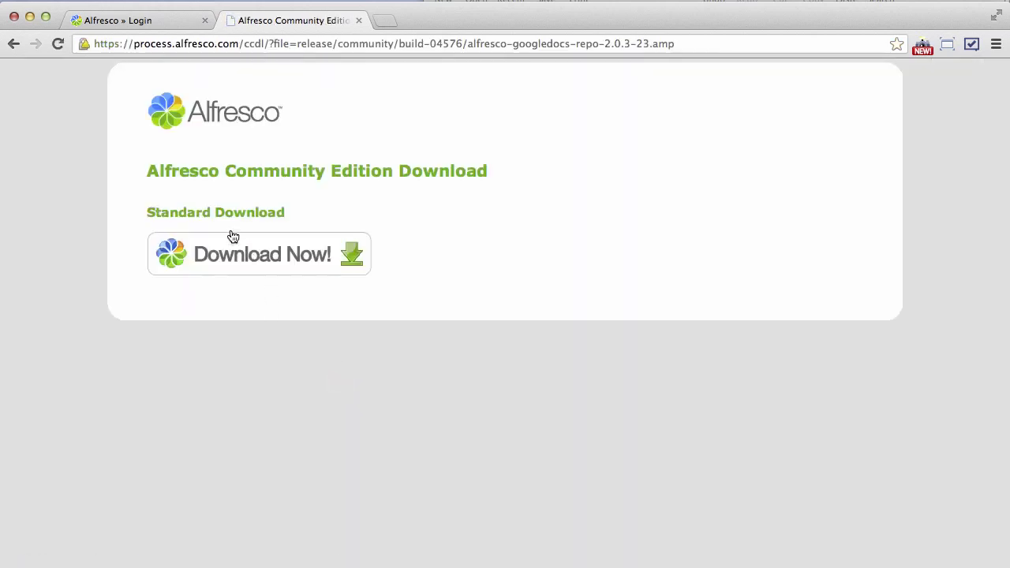
click(242, 254)
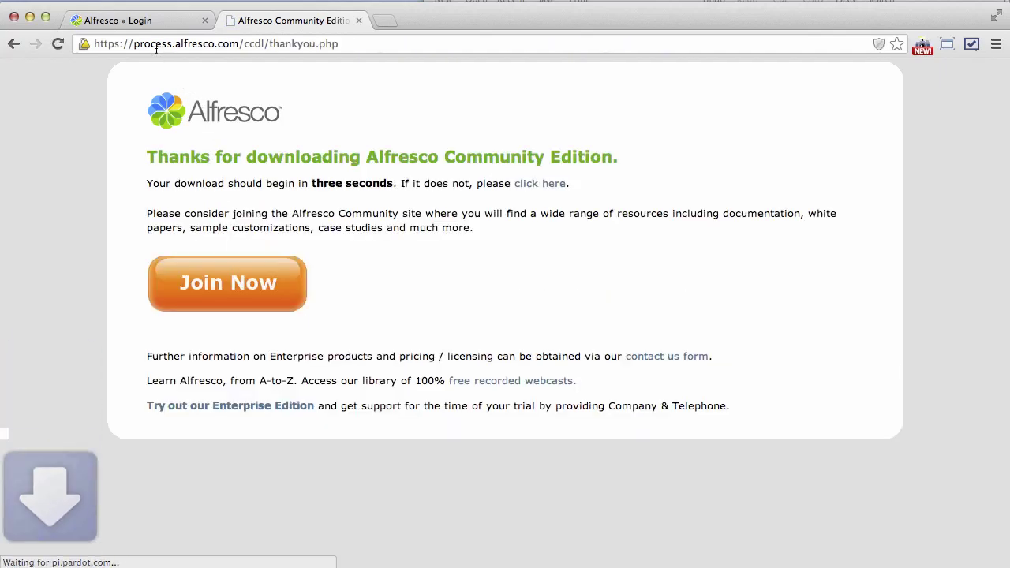
Return to the wiki file list and download the googledocs Share 2.0.3-23 AMP
click(19, 45)
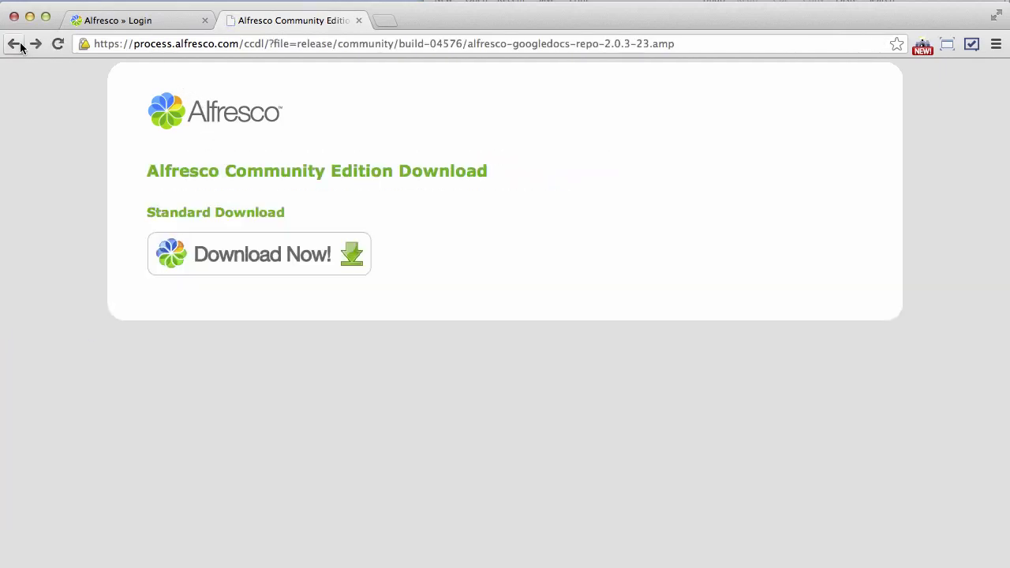
click(19, 45)
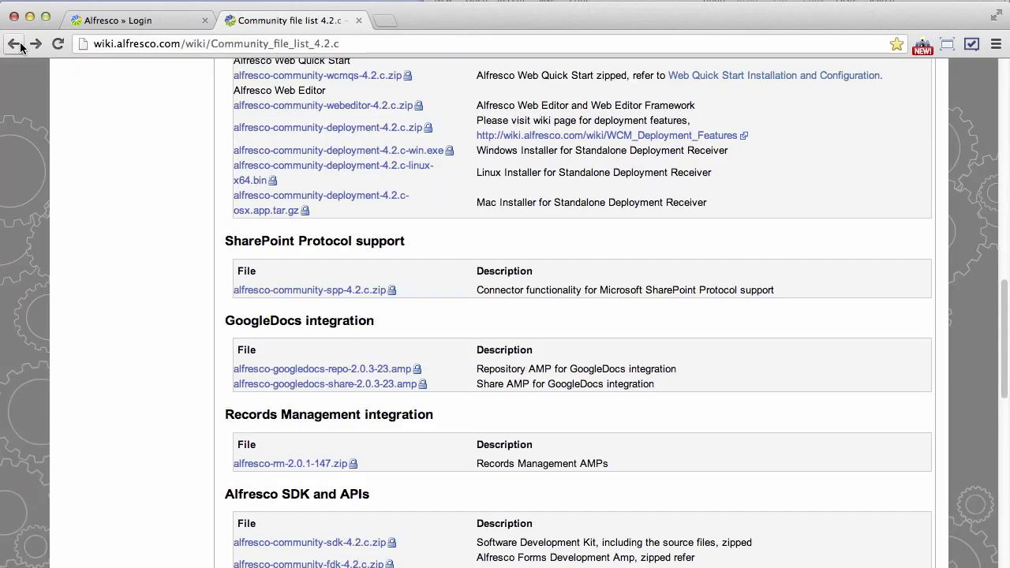
click(292, 384)
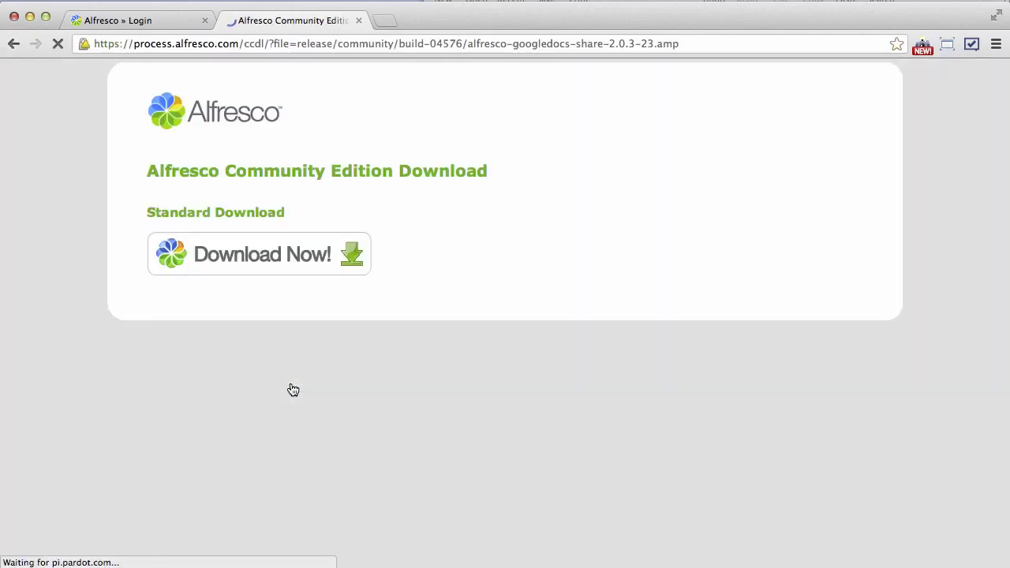
click(256, 256)
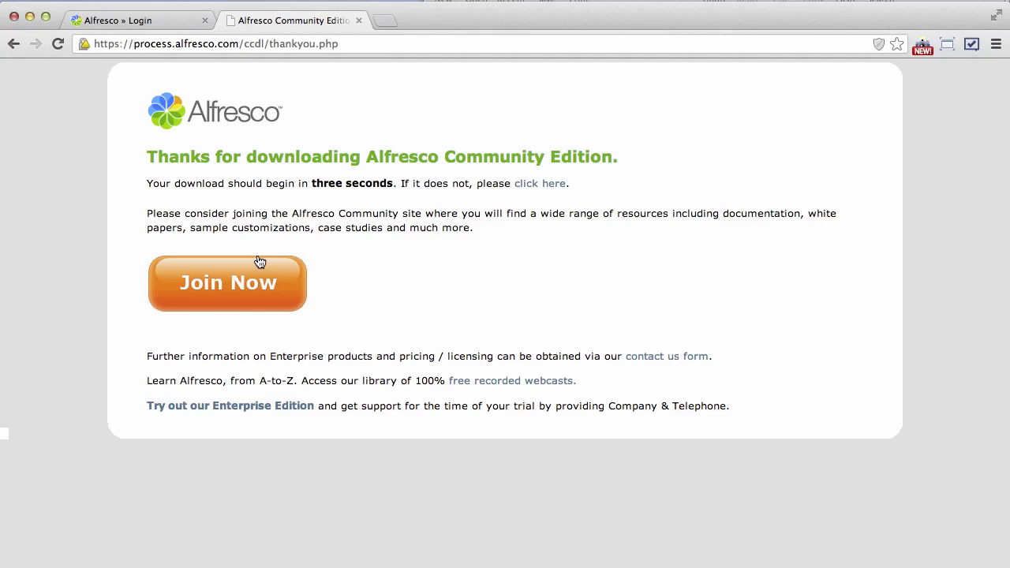
List ~/Downloads/*google* to confirm both 2.0.3-23 AMPs, then begin typing java -jar ./bin/alfresco-mmt.jar
key(super+w)
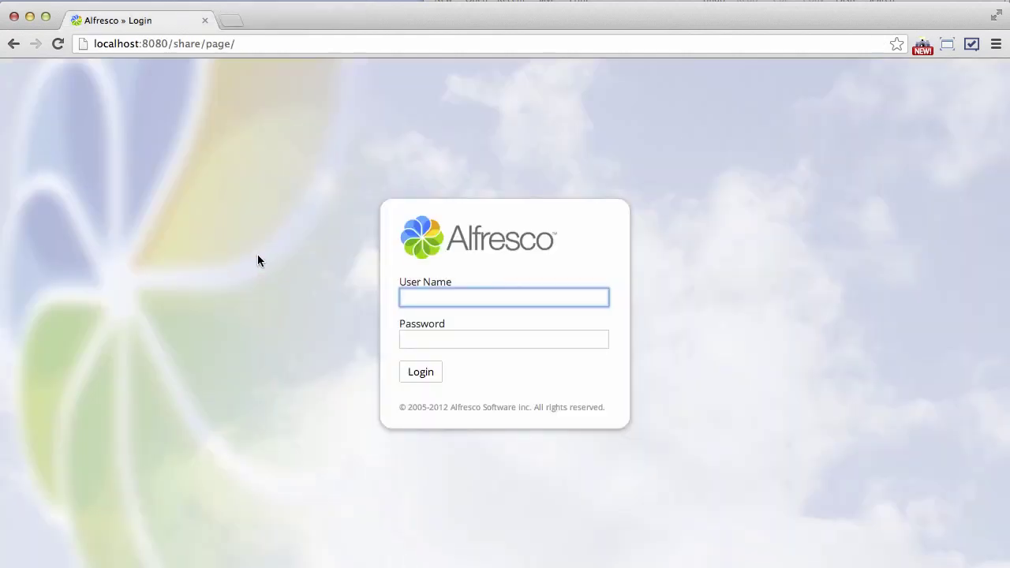
key(super+Tab)
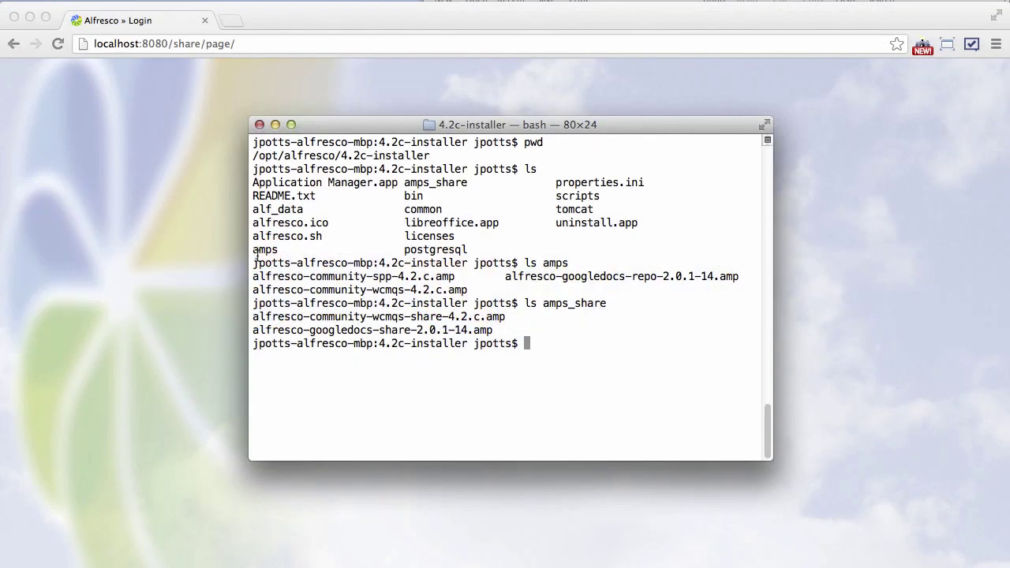
text(ls)
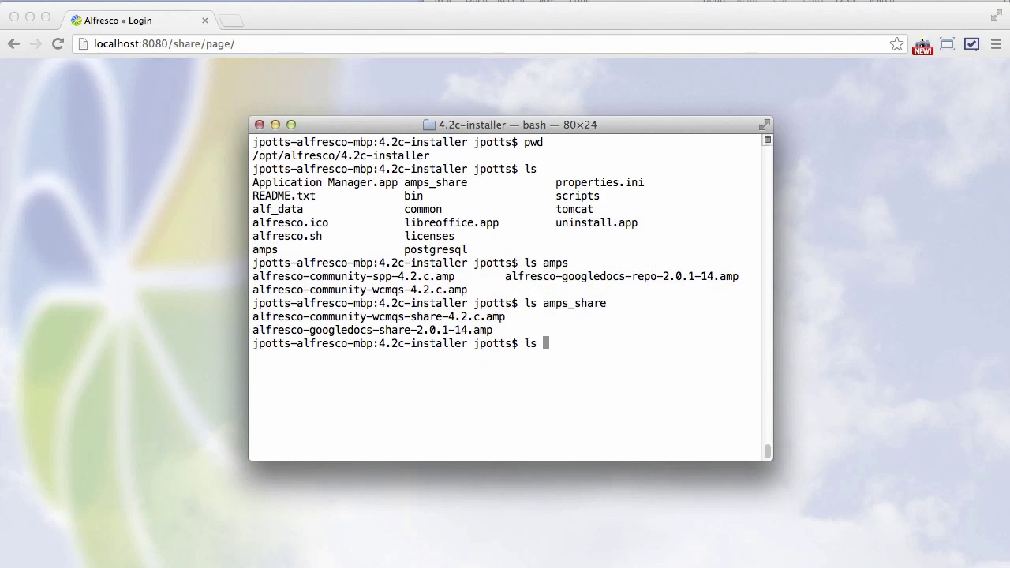
text( ~/Downloads/*google*)
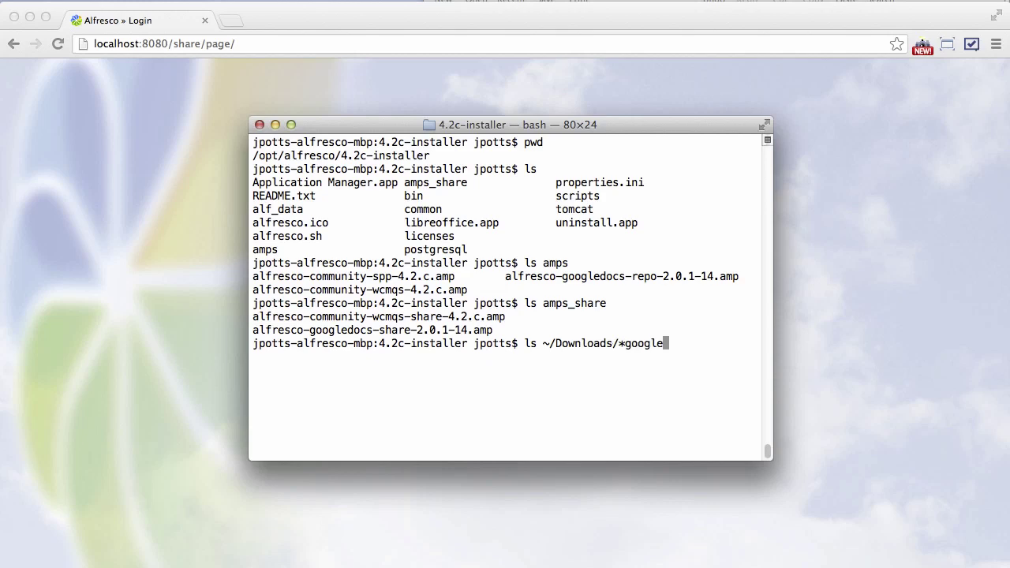
key(Return)
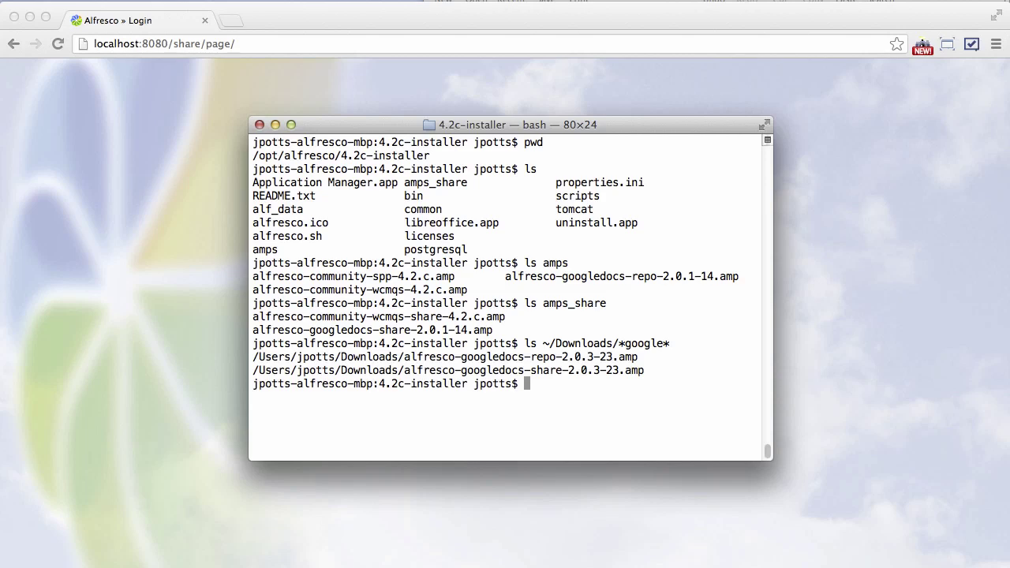
text(java -jar ./bin/al)
List the modules in alfresco.war with alfresco-mmt.jar and note Google Docs version 2.0.1
key(Tab)
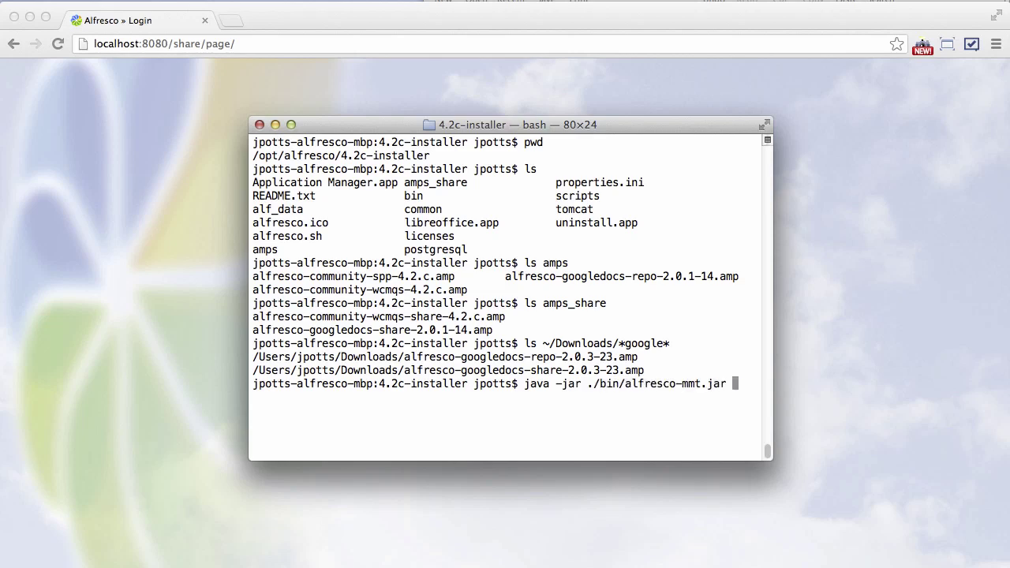
text(list)
key(Return)
text(tomcat/webapps/alfresc)
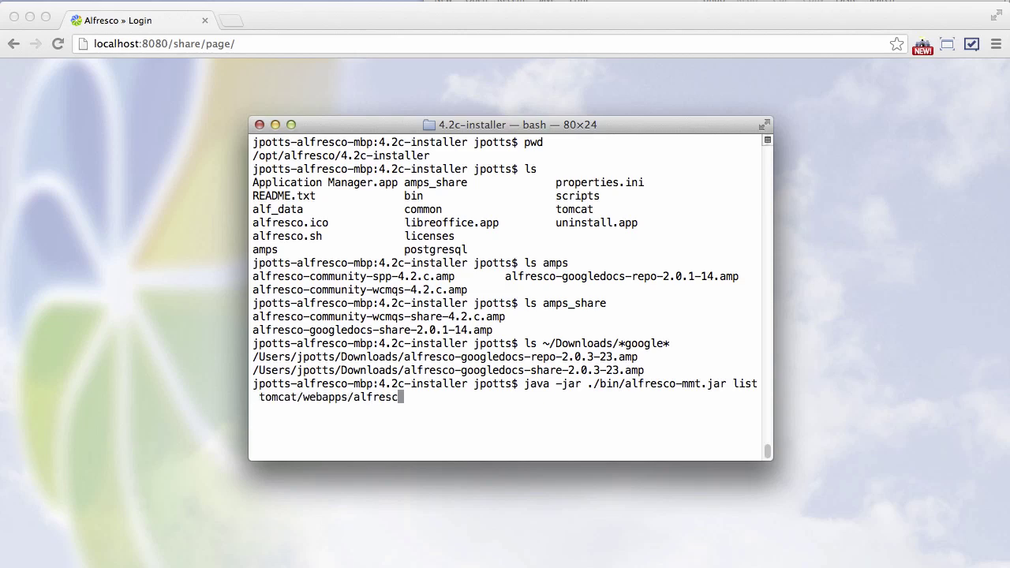
text(o.war)
key(Return)
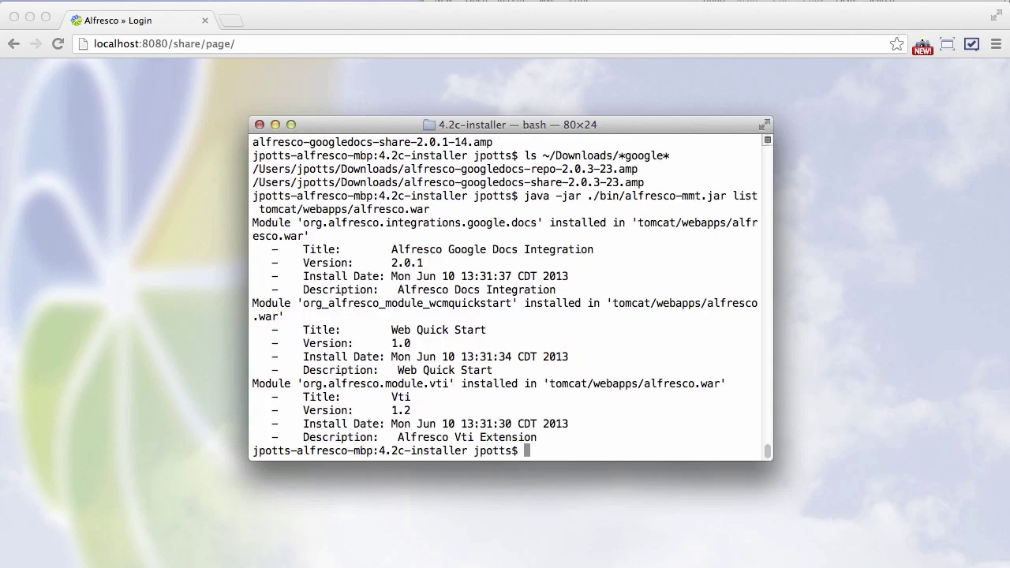
drag(386, 263, 432, 267)
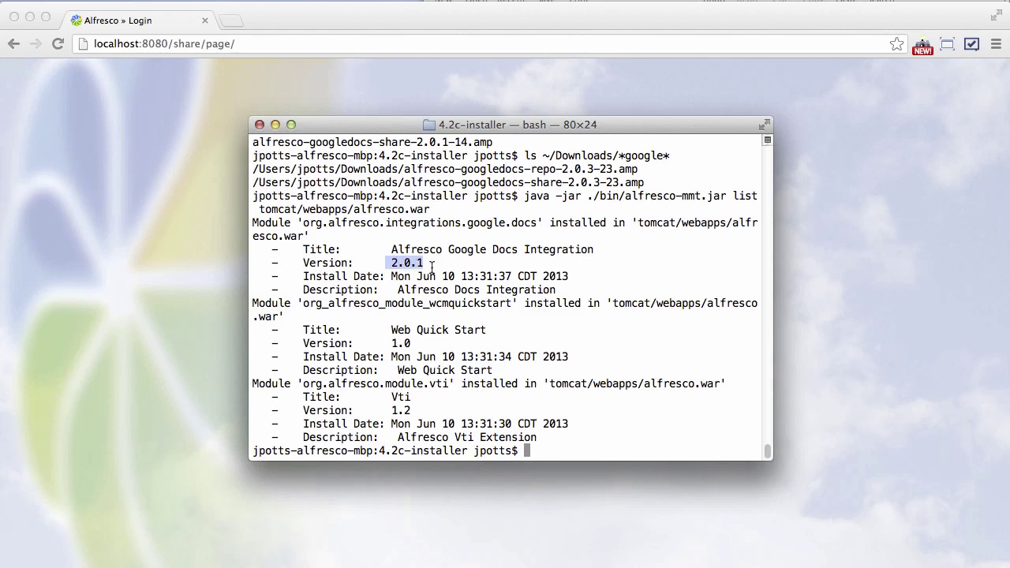
click(513, 269)
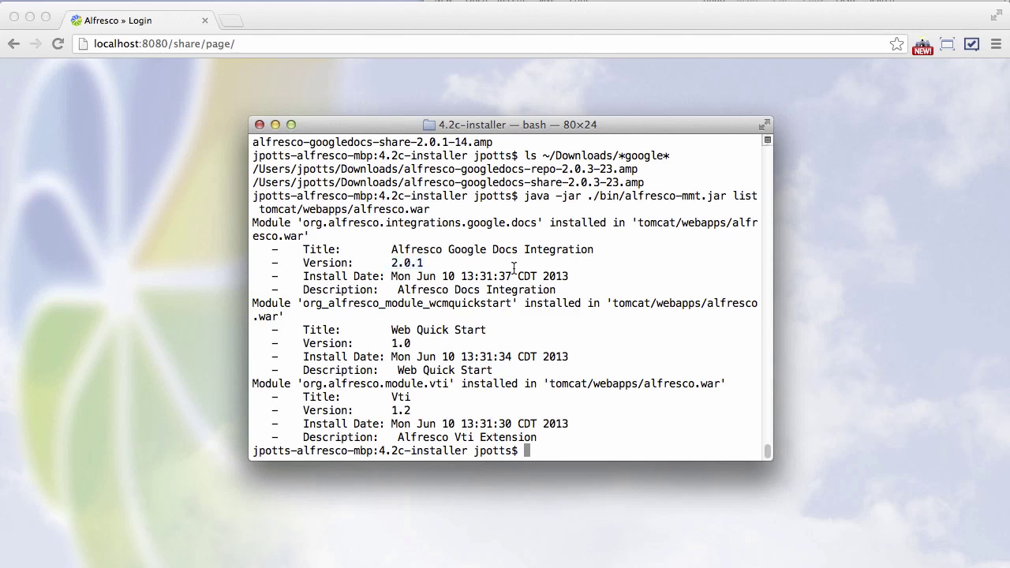
Rerun the module listing for share.war, confirming the Google Docs Share Module is still 2.0.1
key(Up)
key(Left)
key(Left)
key(Left)
key(Left)
key(Left)
key(Left)
key(Left)
key(Left)
key(Left)
key(Left)
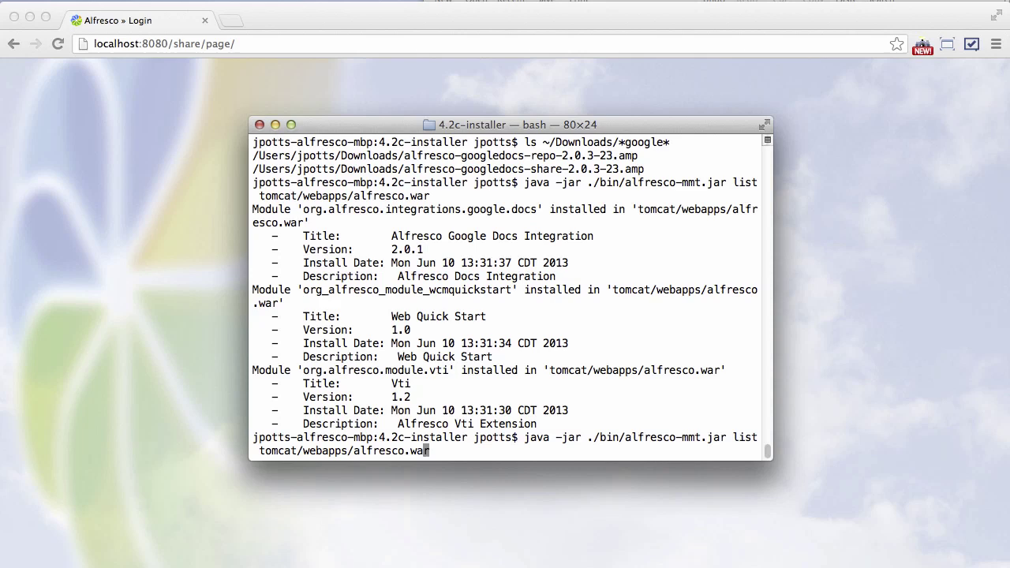
key(Left)
key(Left)
key(ctrl+k)
text(share.war)
key(Return)
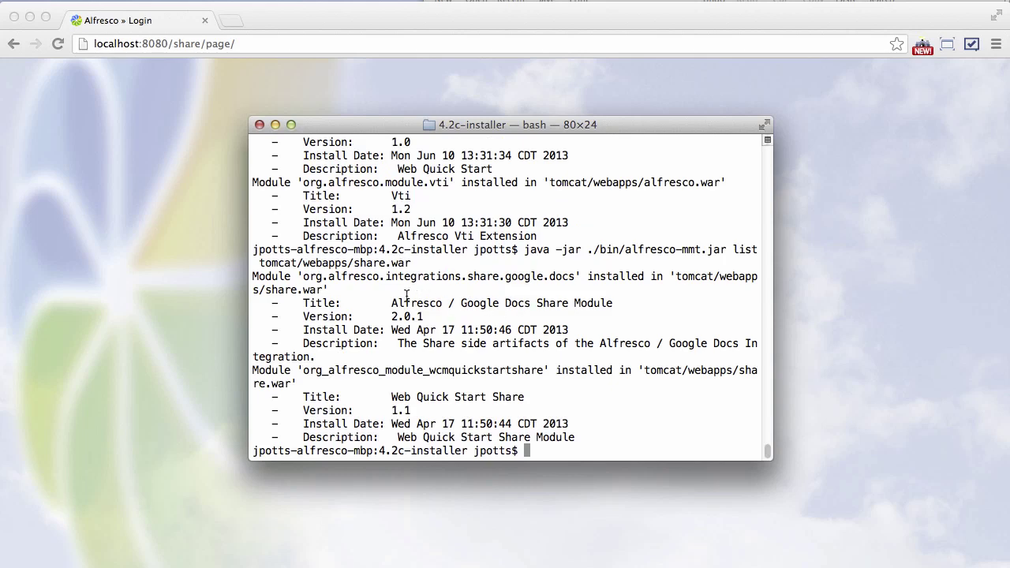
drag(391, 316, 435, 314)
click(435, 313)
Copy the downloaded Google Docs repo 2.0.3-23 AMP into ./amps/
text(cp ~/Downloads/)
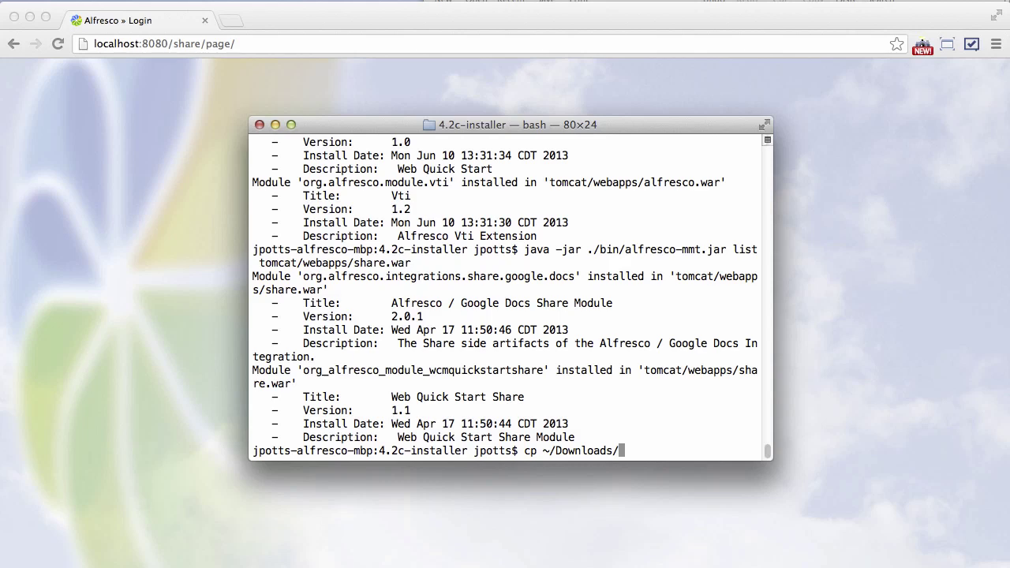
text(alfresco-goo)
key(Tab)
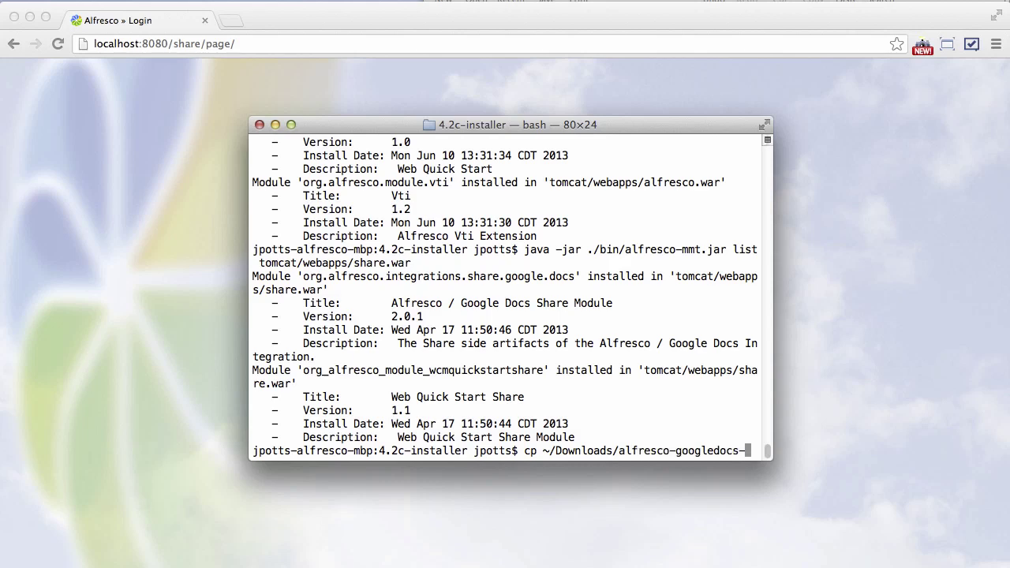
text(repo)
key(Tab)
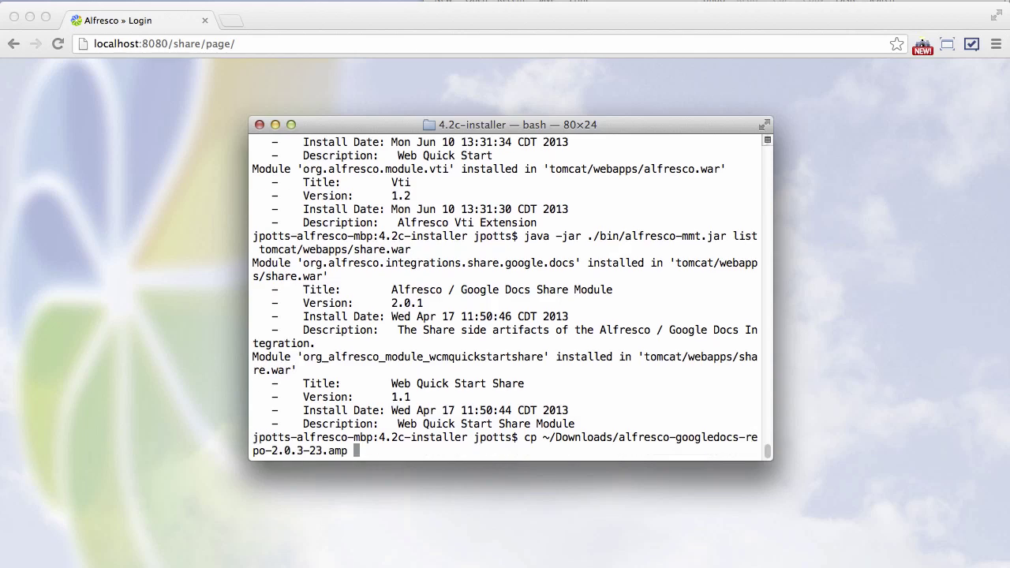
text(./amps/)
key(Return)
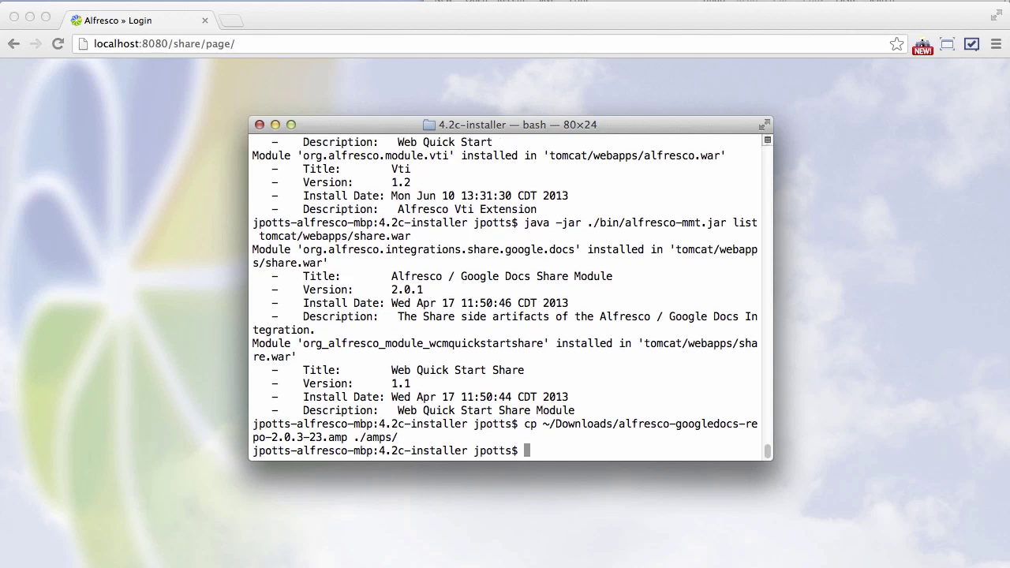
Copy the Google Docs share 2.0.3-23 AMP into ./amps_share/ by editing the previous command
key(Up)
key(Left)
key(Left)
key(Left)
key(Left)
key(Left)
key(Left)
key(Left)
key(Left)
key(Left)
key(Left)
key(Left)
key(Left)
key(Left)
key(Left)
key(Left)
key(Left)
key(Left)
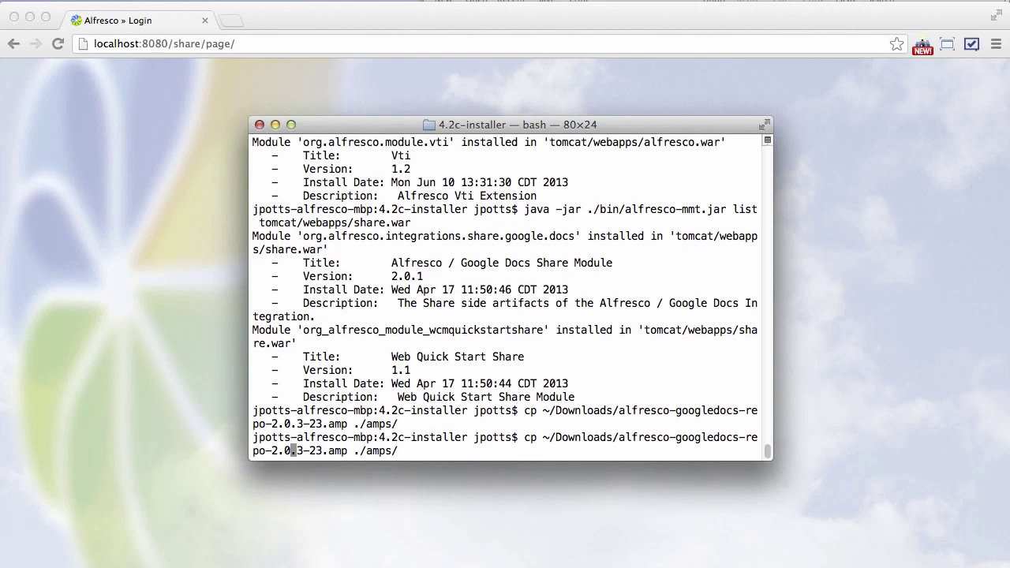
key(Left)
key(Left)
key(Left)
key(Left)
key(Left)
key(Left)
key(Left)
key(Left)
key(Delete)
key(Delete)
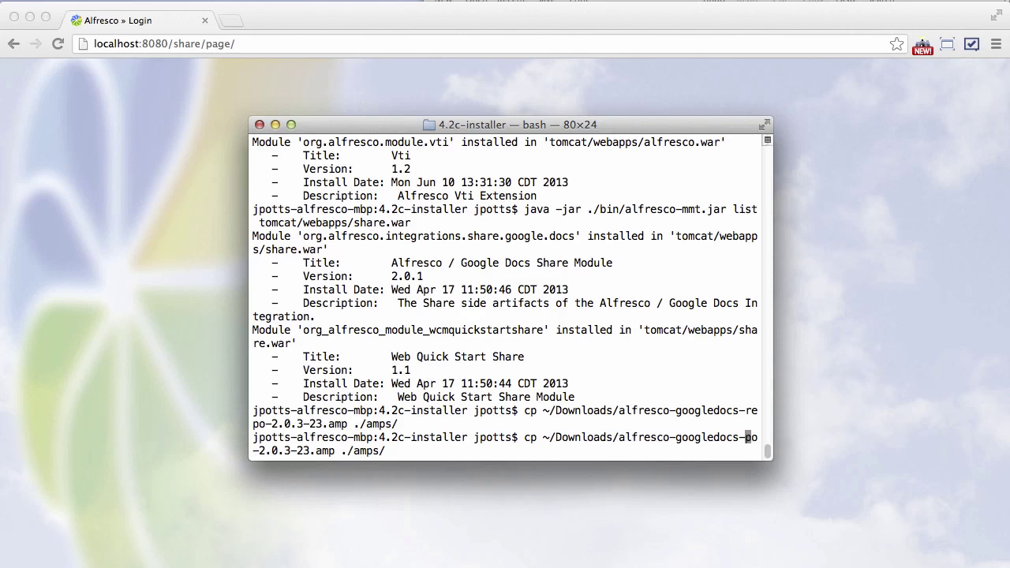
key(Delete)
key(Delete)
text(share)
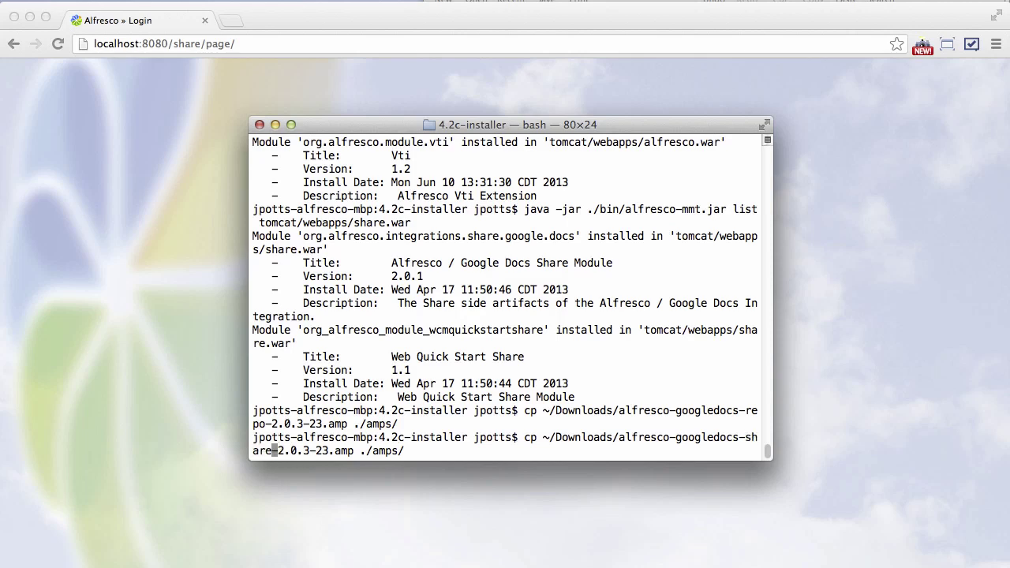
key(ctrl+e)
key(BackSpace)
text(_share/)
key(Return)
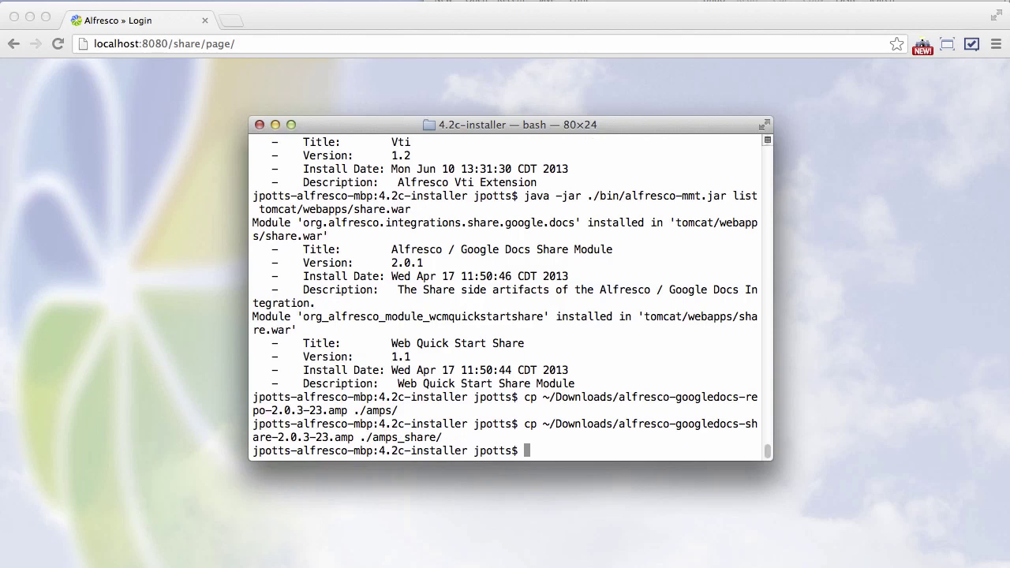
List the amps folder and delete alfresco-googledocs-repo-2.0.1-14.amp
text(ls amps)
key(Return)
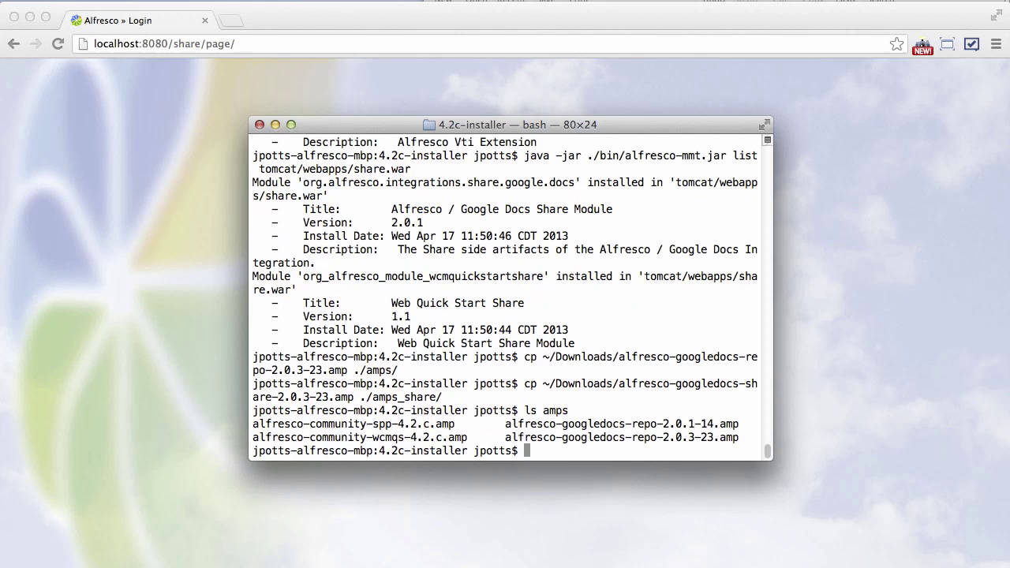
text(rm amps/alfresco-)
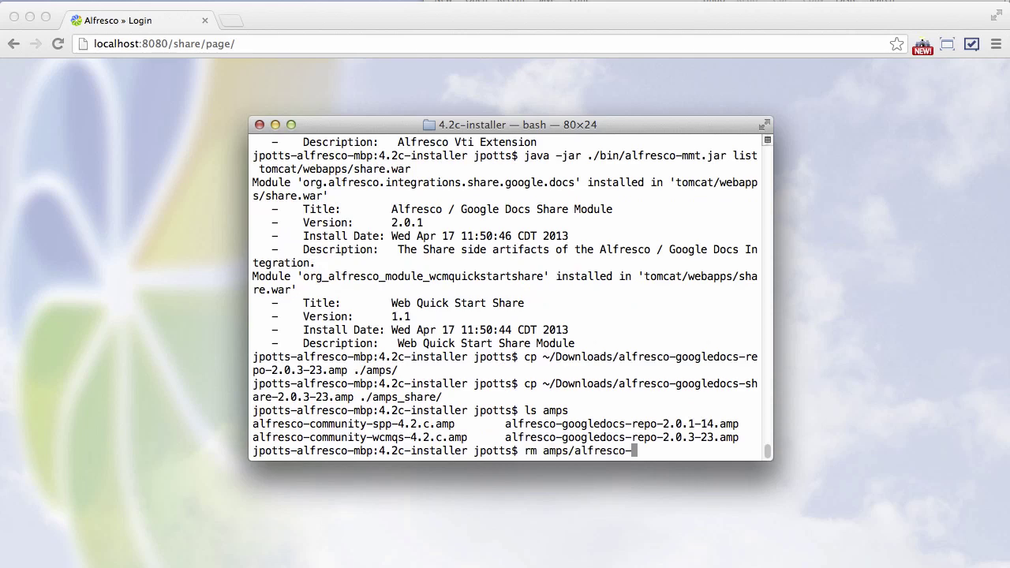
text(googledocs-re)
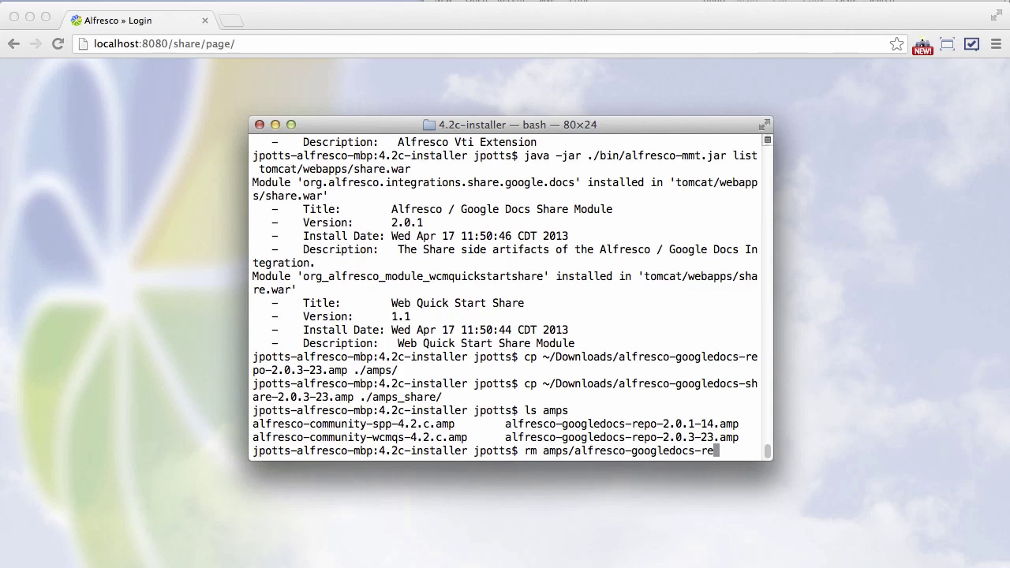
text(po-2.0.1-14.amp)
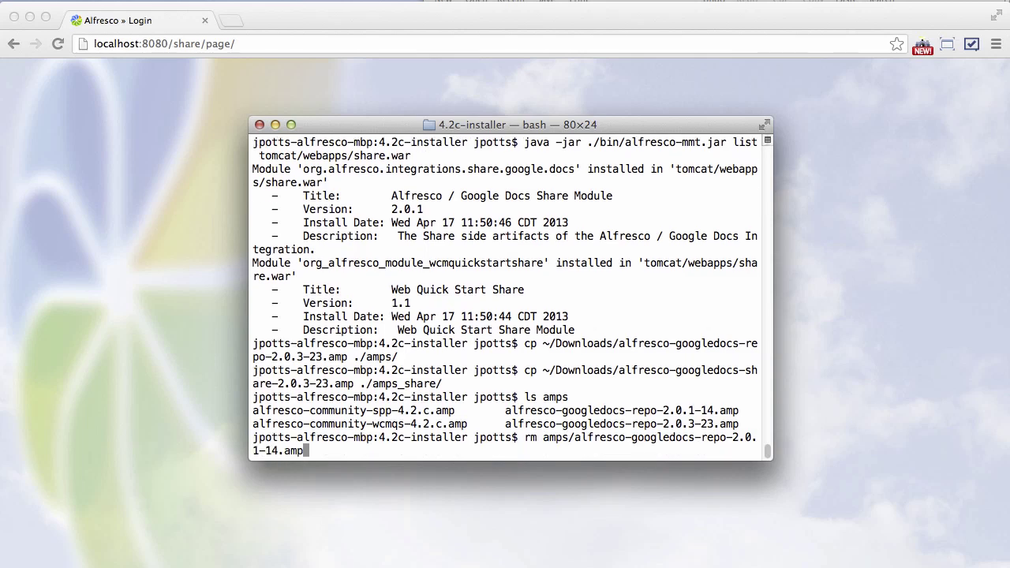
key(Return)
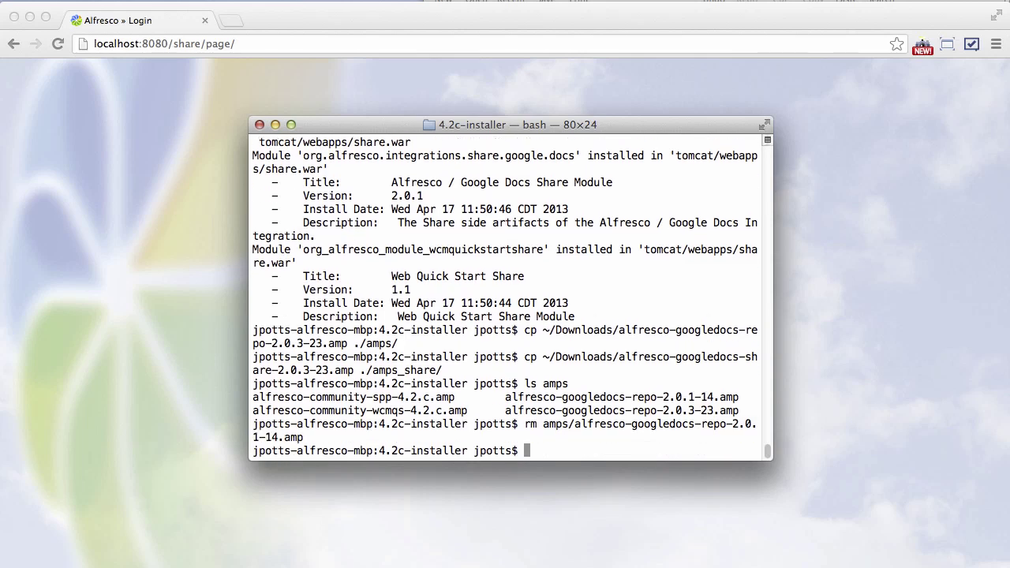
List amps_share and delete the old 2.0.1-14 Google Docs share AMP
text(ls amps_share)
key(Return)
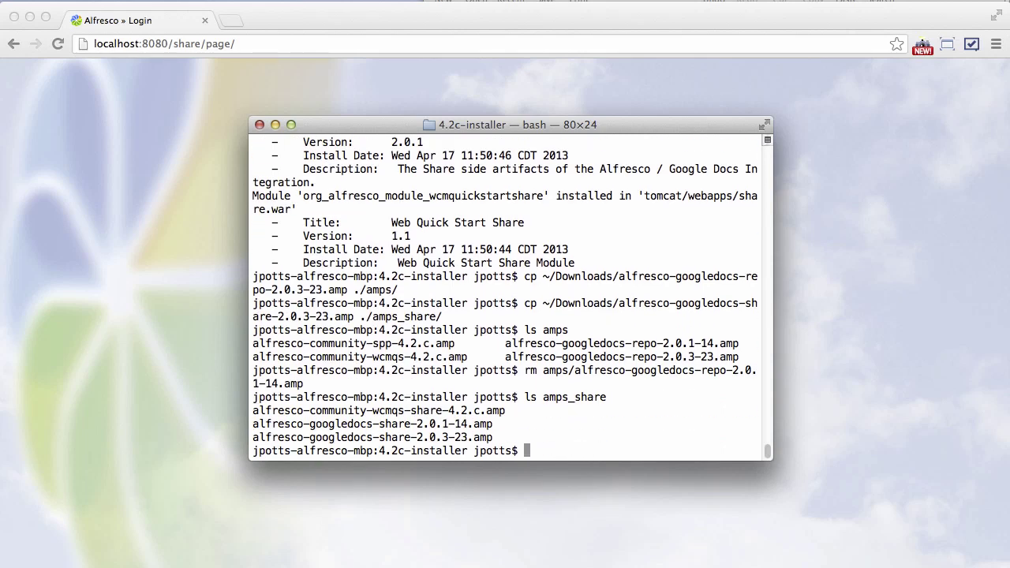
text(rm amps_share/alfresco-googl)
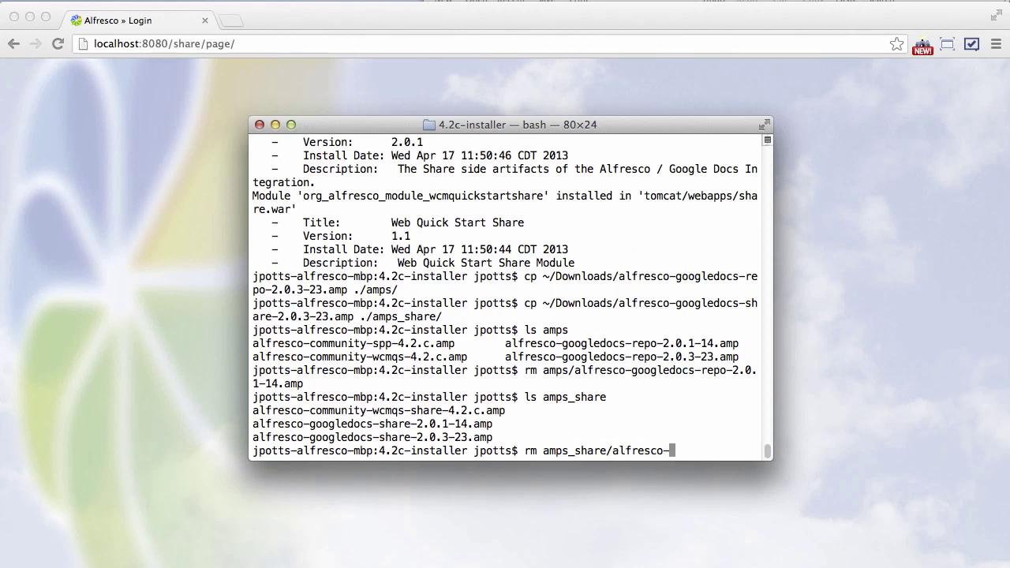
key(Tab)
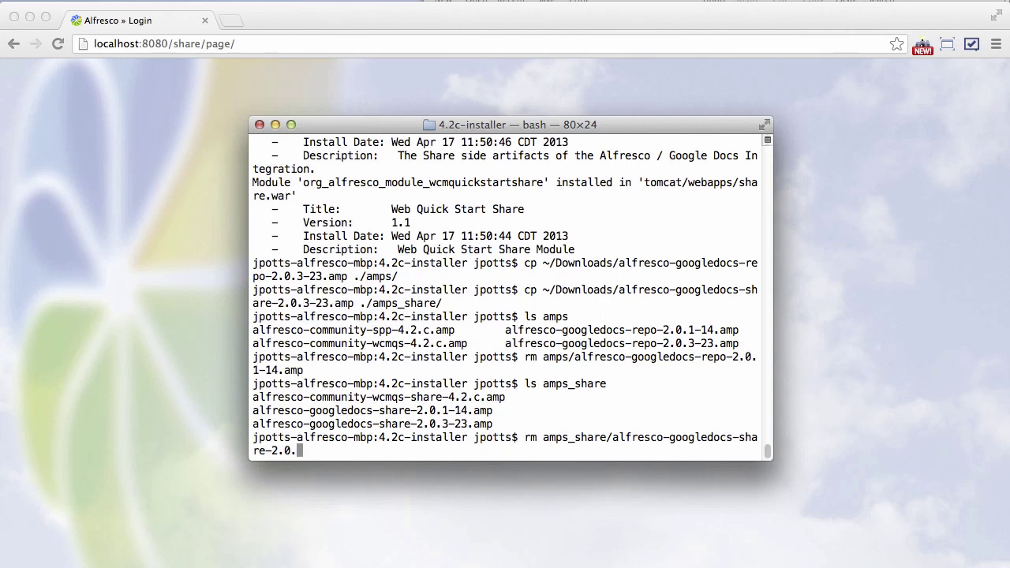
text(1)
key(Tab)
key(Return)
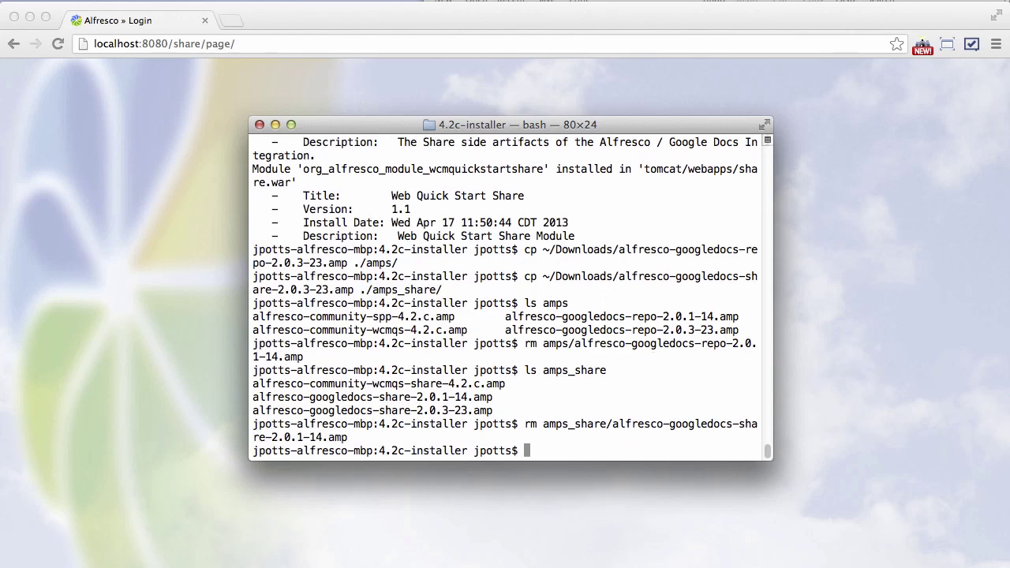
Clear the screen, check the working directory and bin contents, and open bin/apply_amps.sh in vi
key(ctrl+l)
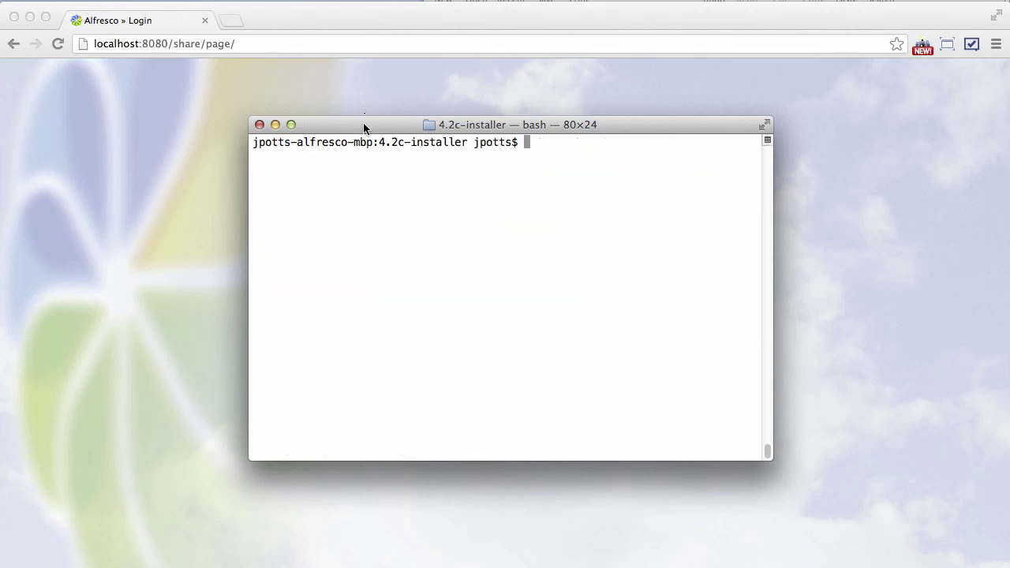
text(pwd)
key(Return)
text(ls bin)
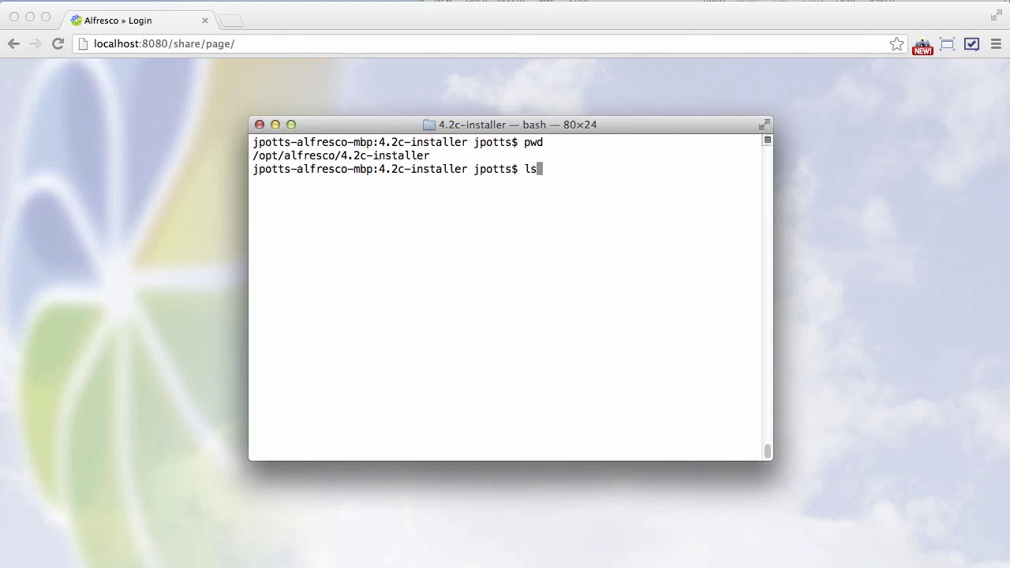
key(Return)
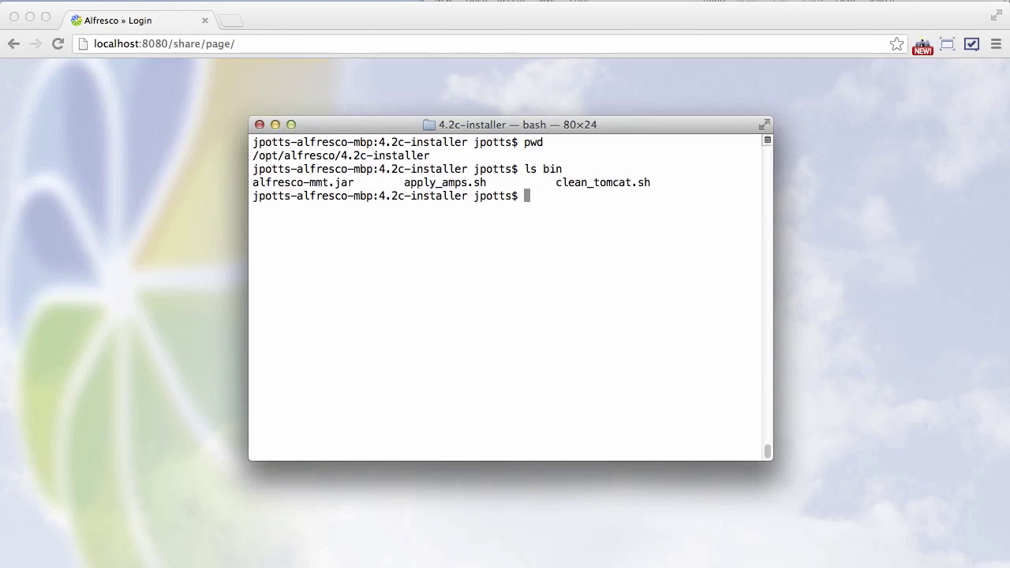
text(vi bin/ap)
key(Tab)
key(Return)
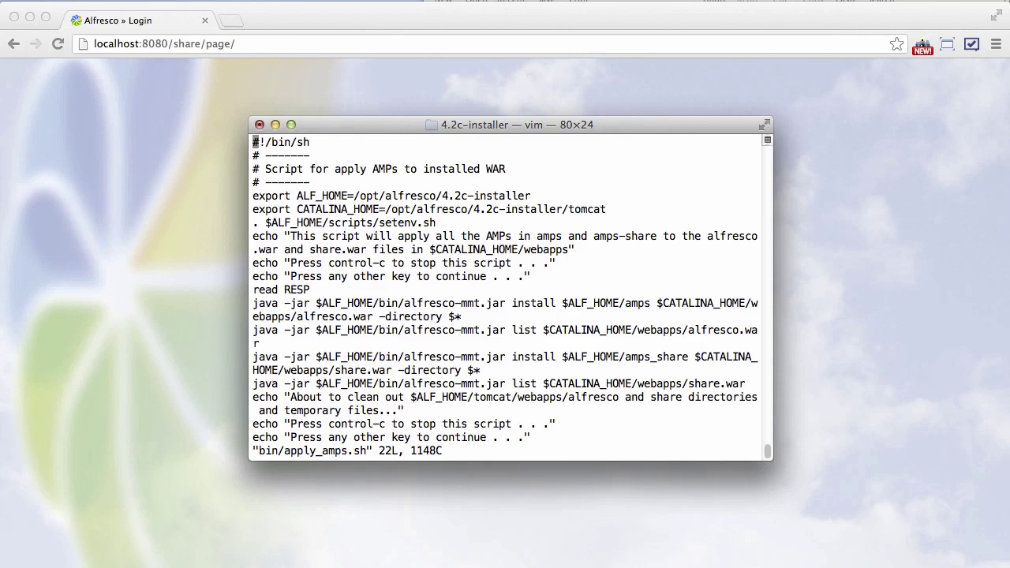
Comment out the setenv.sh line in apply_amps.sh with #
key(j)
key(j)
key(j)
key(j)
key(j)
key(j)
text(i)
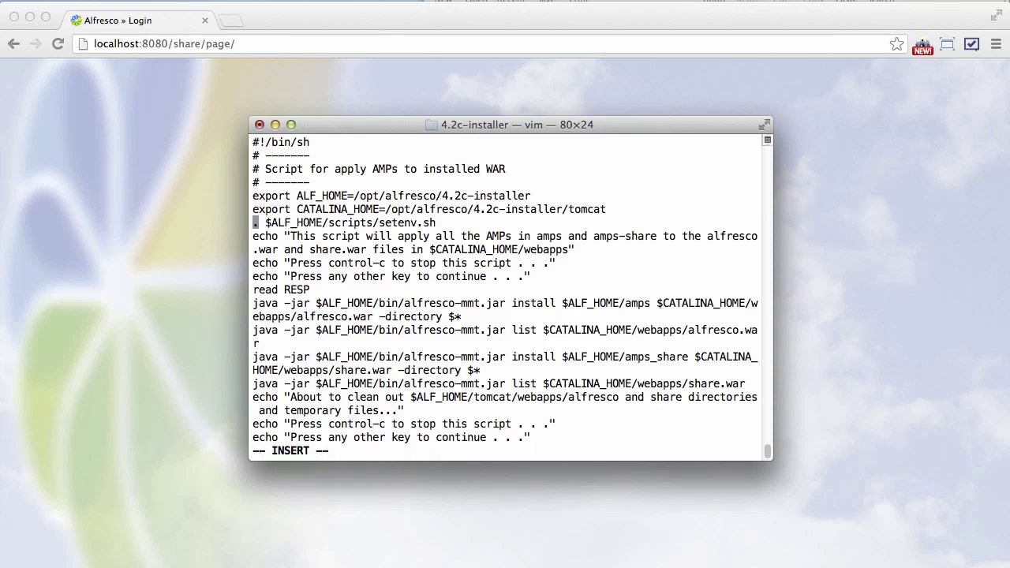
text(#)
key(Escape)
key(j)
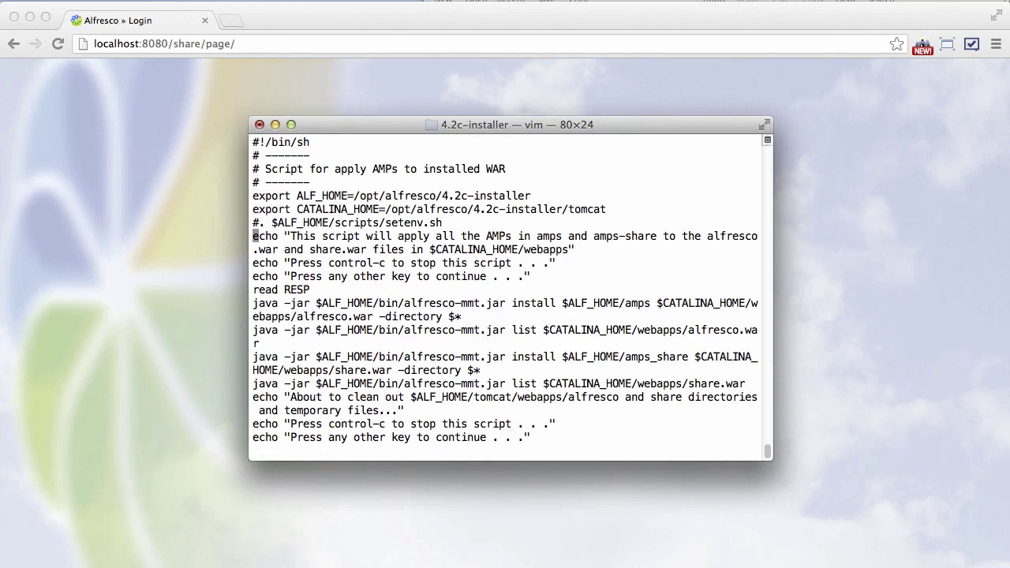
key(j)
key(j)
Insert '-force -verbose' before -directory on both AMP install lines and save with :wq
key(slash)
text(-dir)
key(Return)
text(i-)
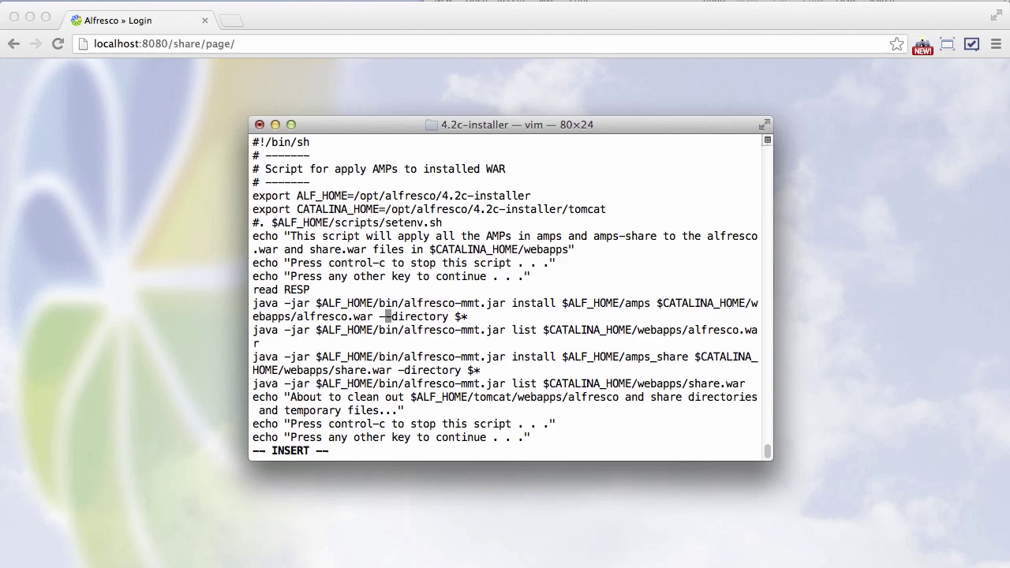
text(force -v)
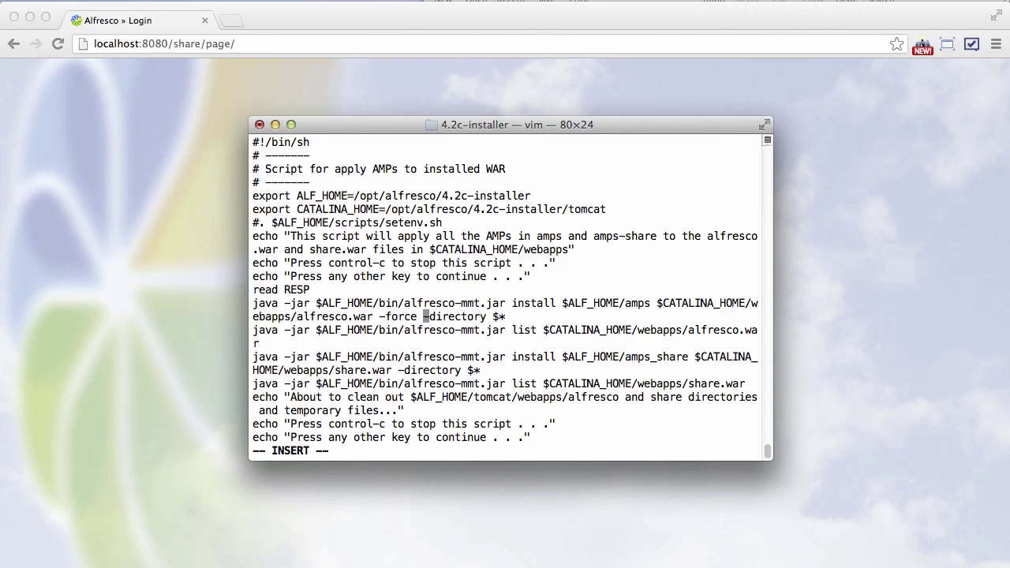
text(erbose -)
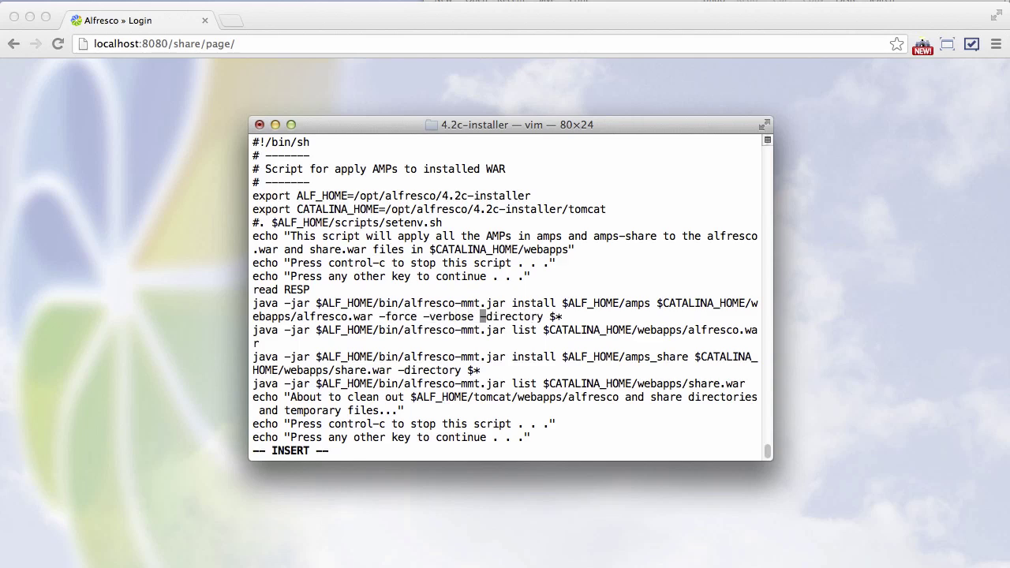
key(Escape)
text(/-dir)
key(Return)
key(n)
text(i-force -verbose)
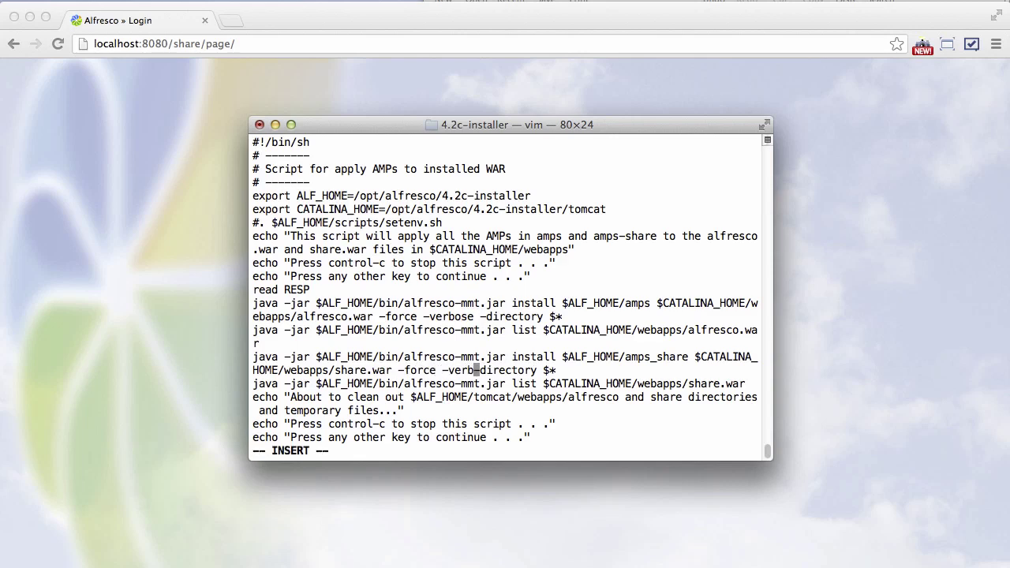
key(Escape)
text(:wq)
key(Return)
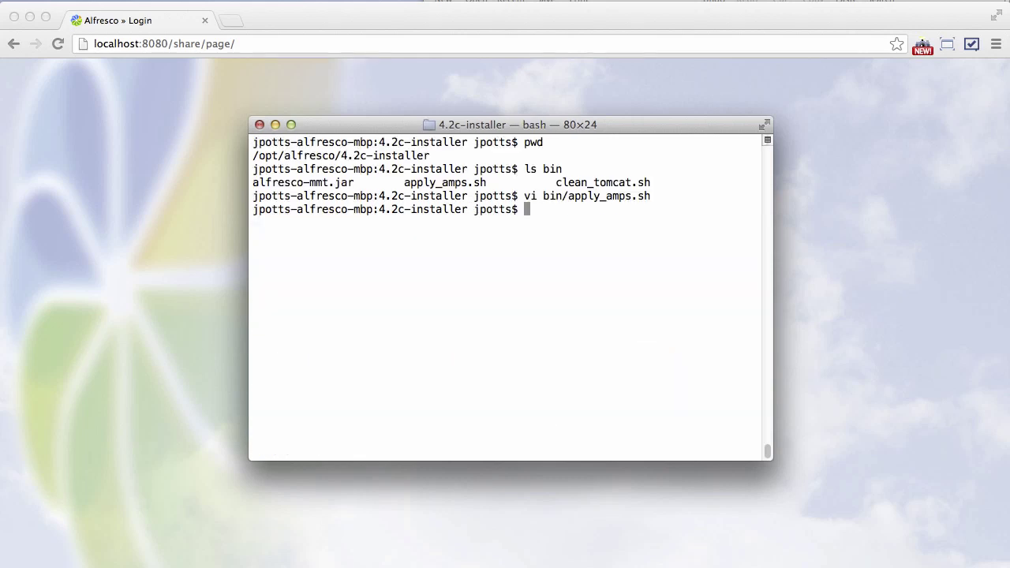
Run bin/apply_amps.sh and confirm each prompt until the AMPs install and cleanup finishes
text(bin/apply_amps.sh)
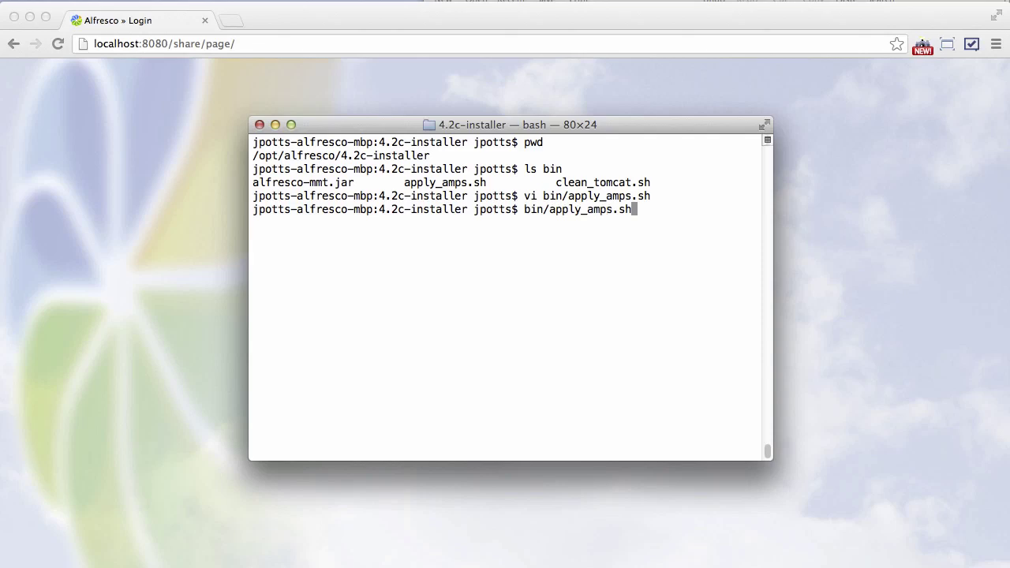
key(Return)
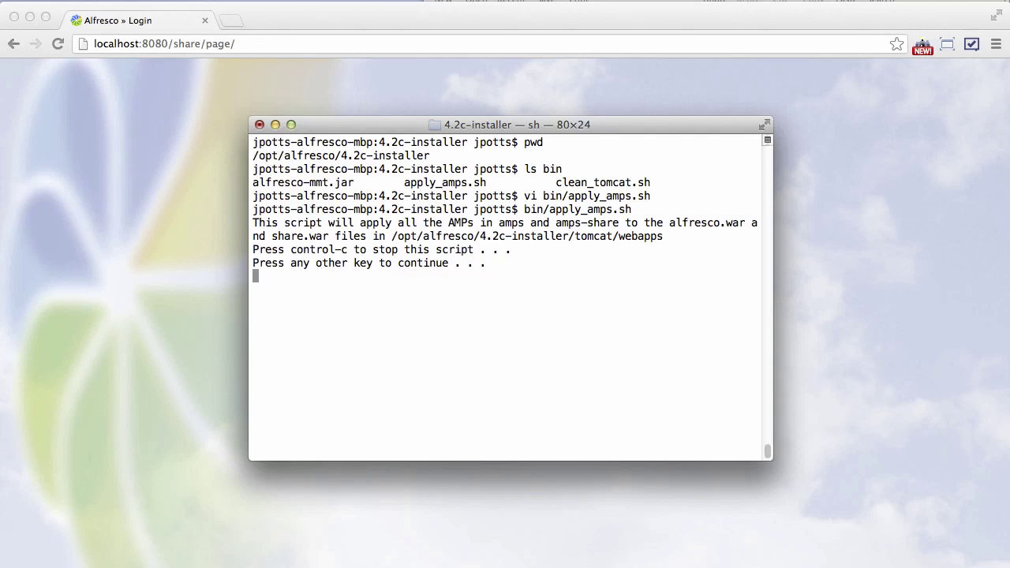
key(Return)
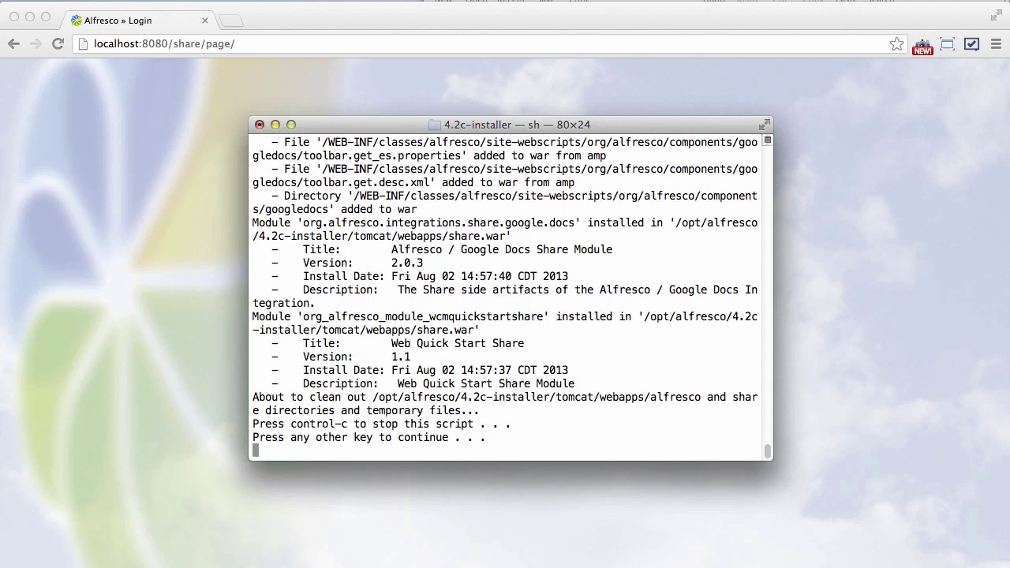
key(Return)
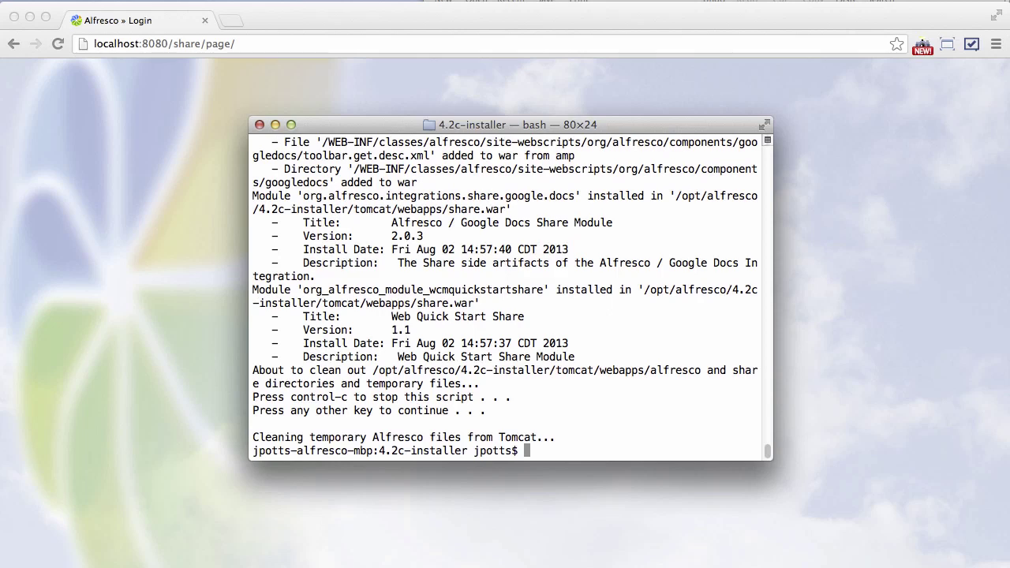
Start the server with ./alfresco.sh start, then return to the Share login page in Chrome
text(./alfresco.sh start)
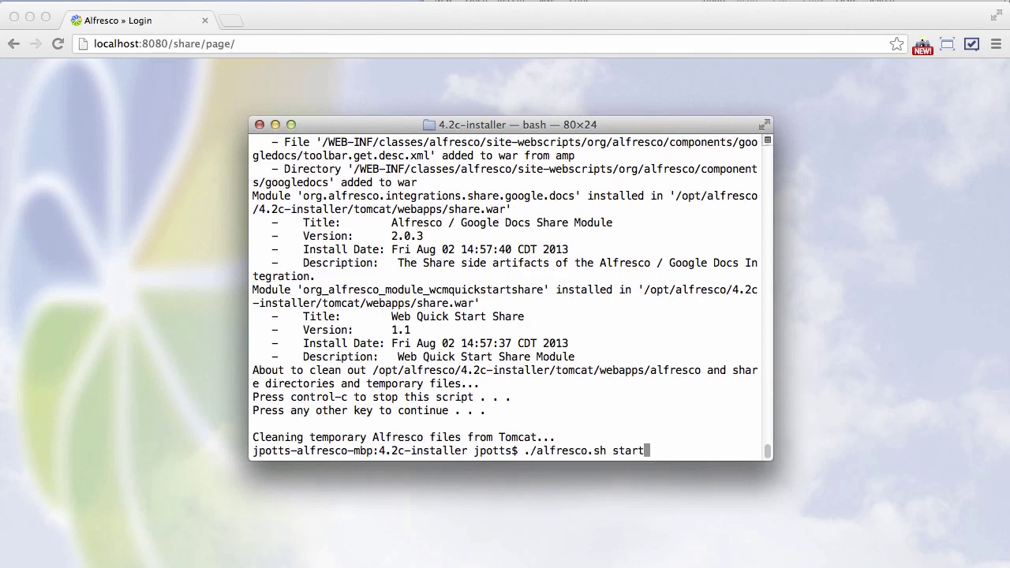
key(Return)
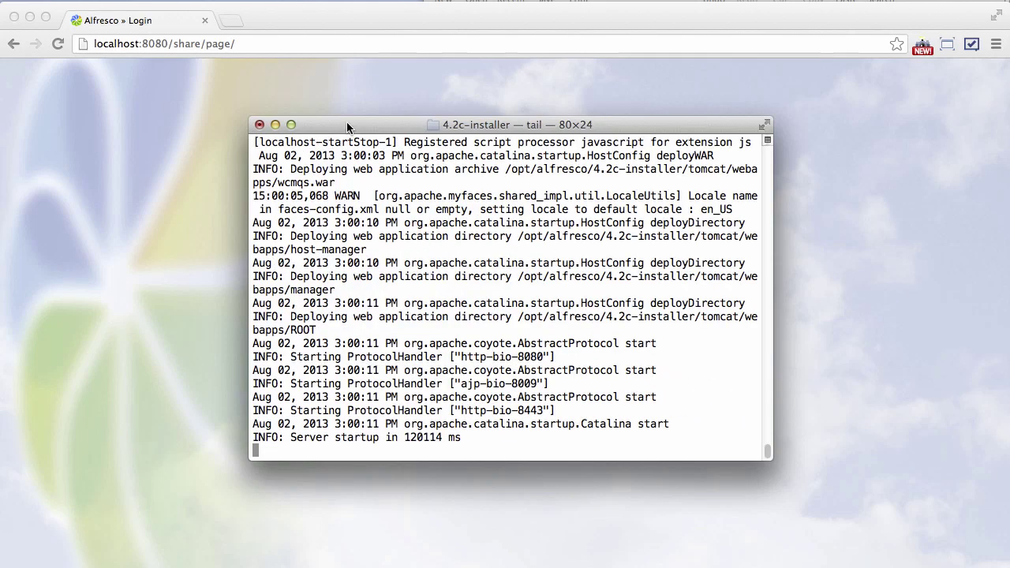
key(super+Tab)
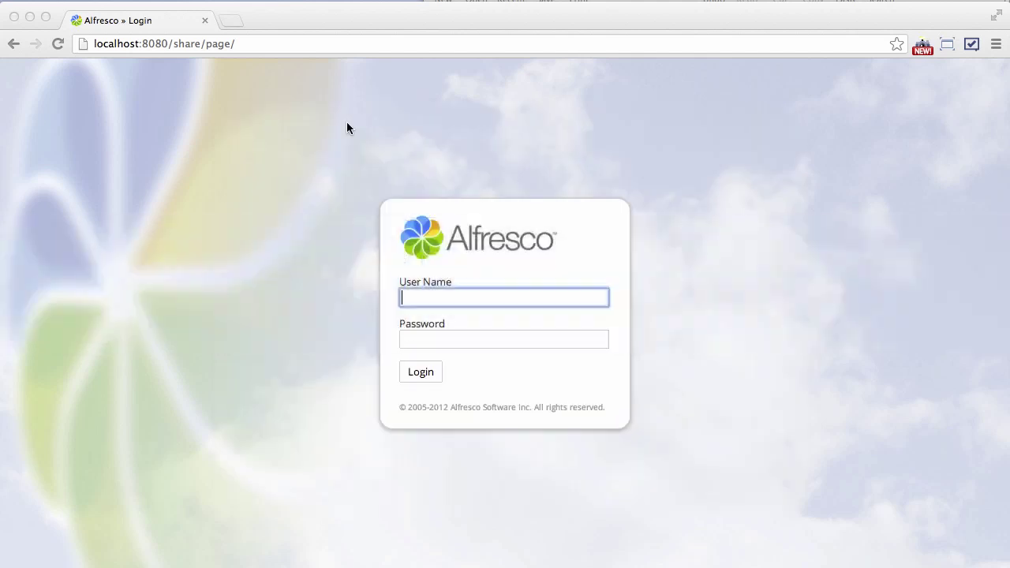
Log in with the test user's name and password, then open Test Site 1's Document Library
text(tuser1)
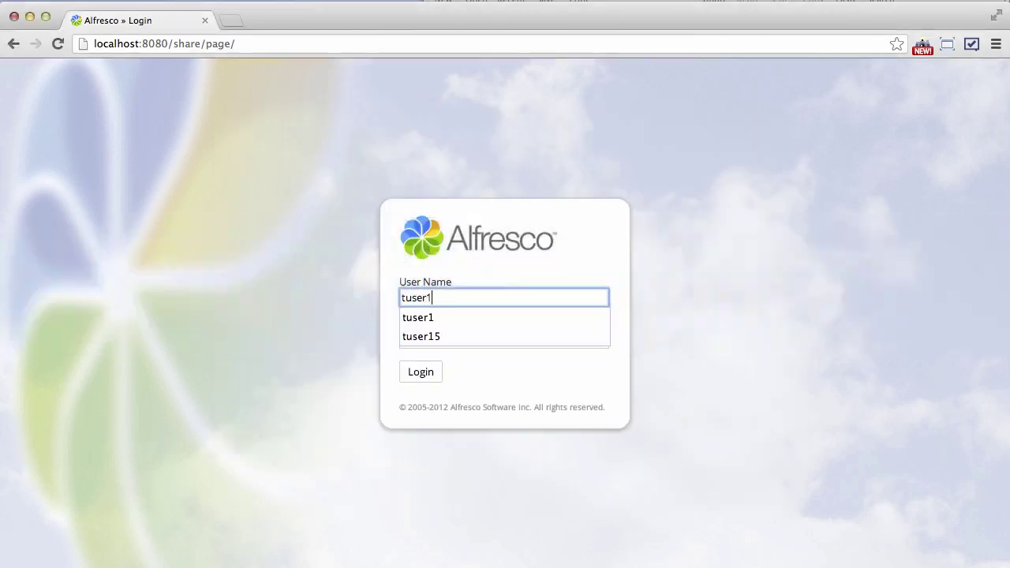
key(Tab)
text(test1234)
key(Return)
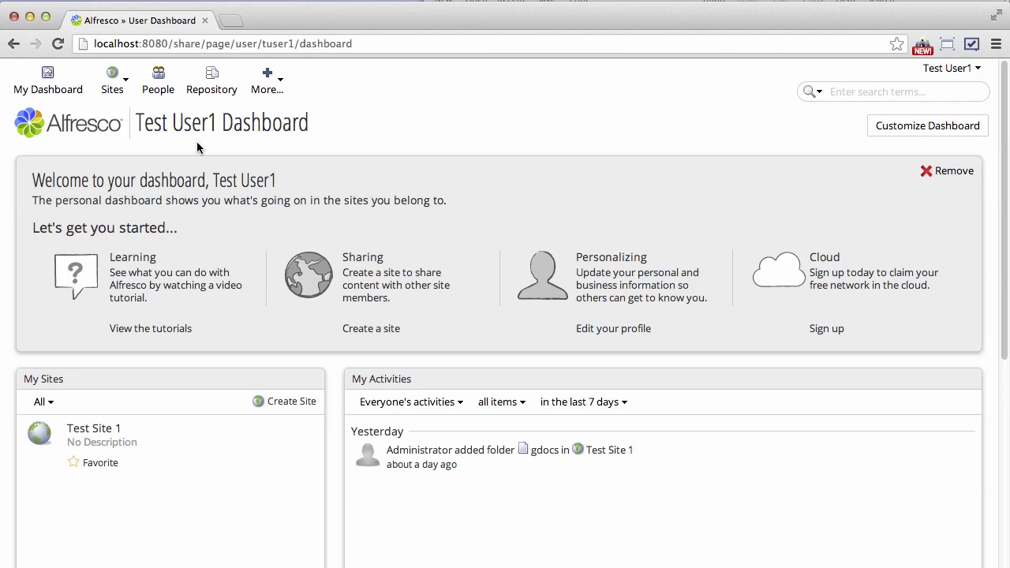
click(111, 431)
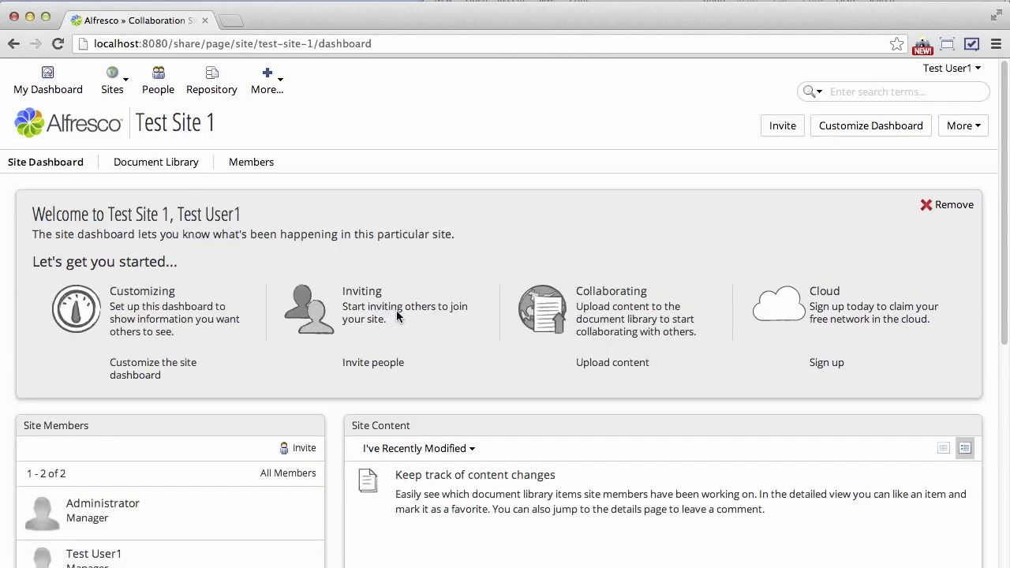
click(187, 170)
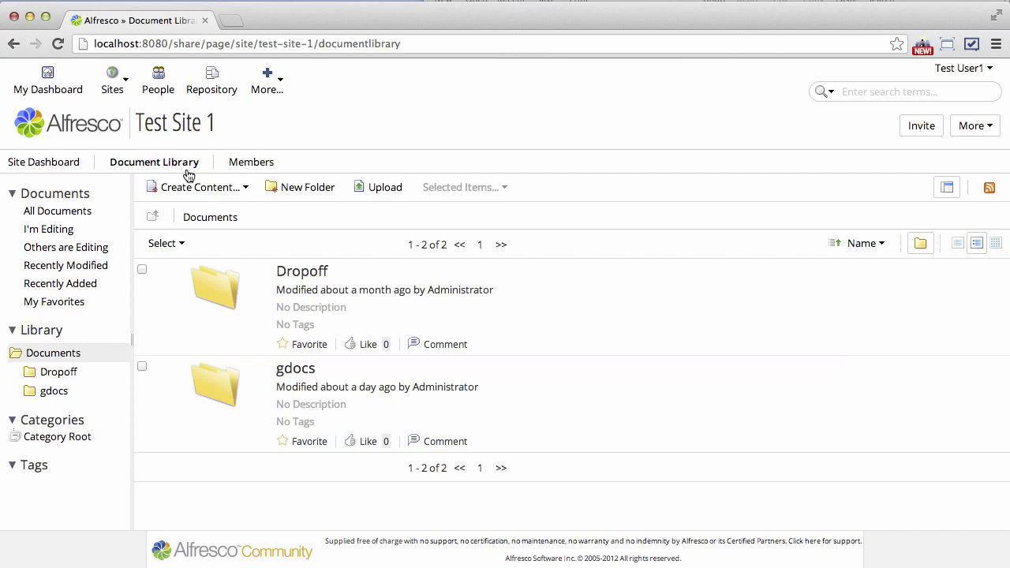
Create a Google Docs Document from Create Content, authorizing Alfresco with the Google account
click(193, 187)
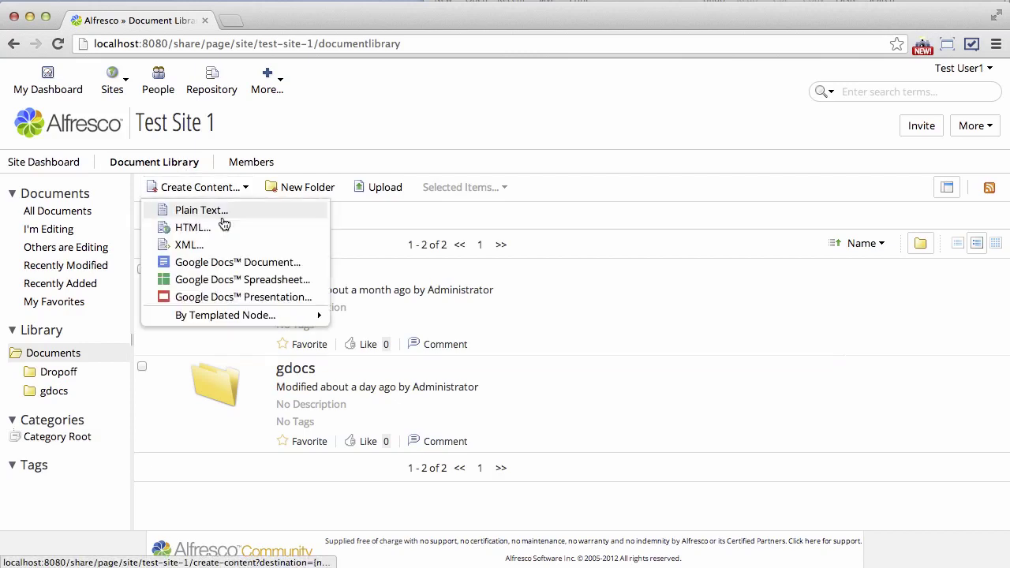
click(250, 264)
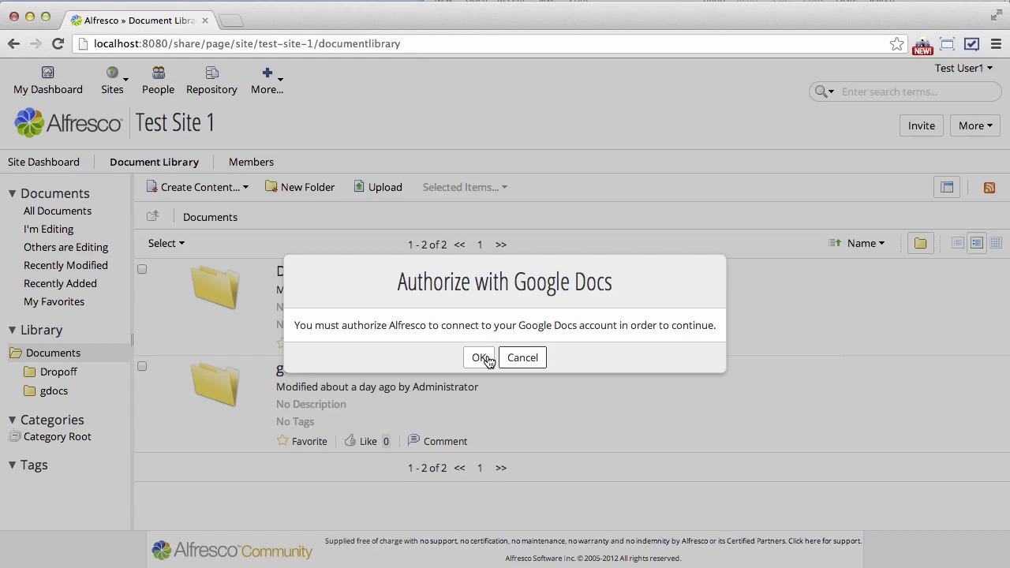
click(481, 357)
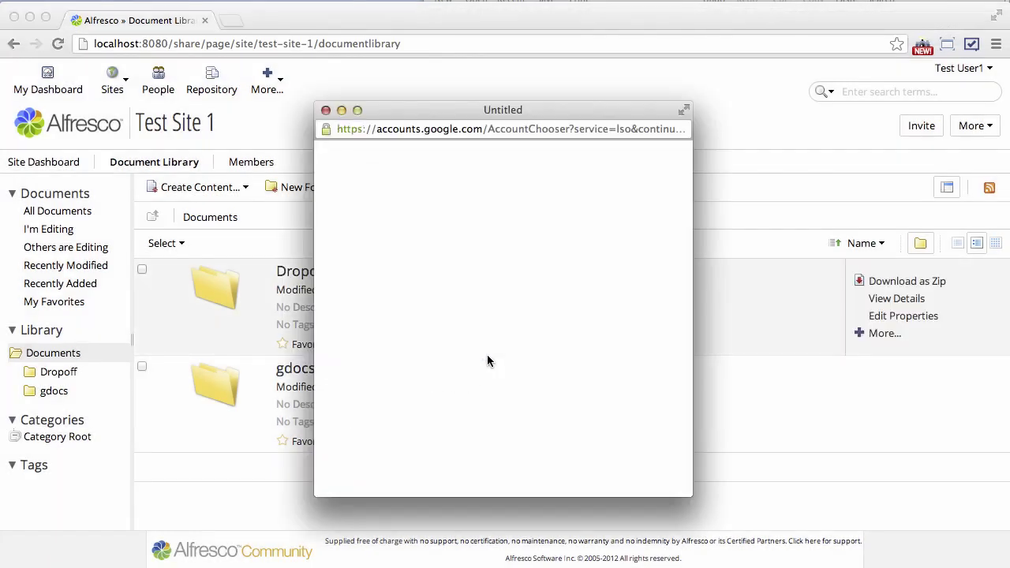
click(468, 276)
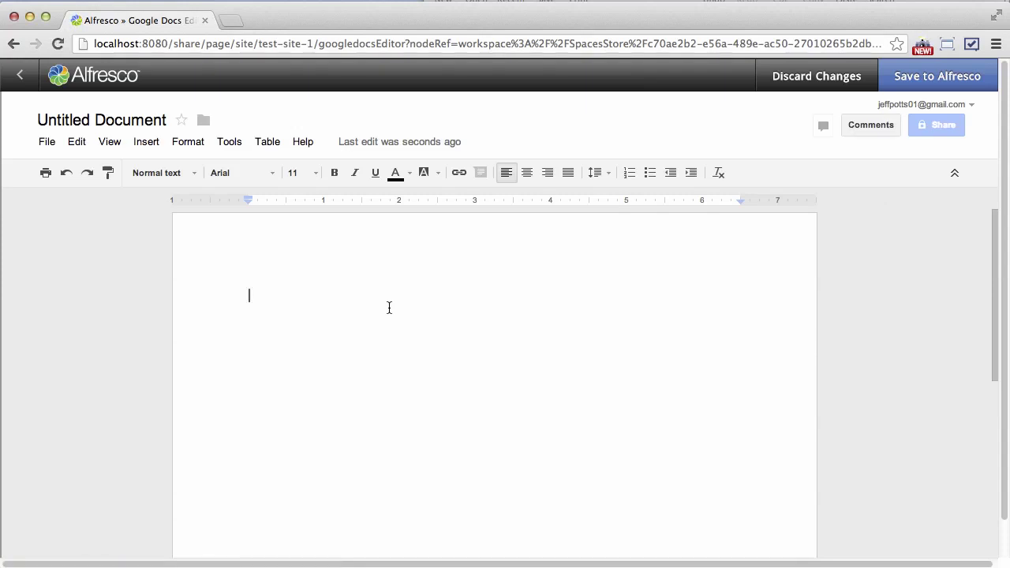
Type 'testing out the gdocs integration.' in the document and rename it to gdocs-test
text(testing out the gdoc)
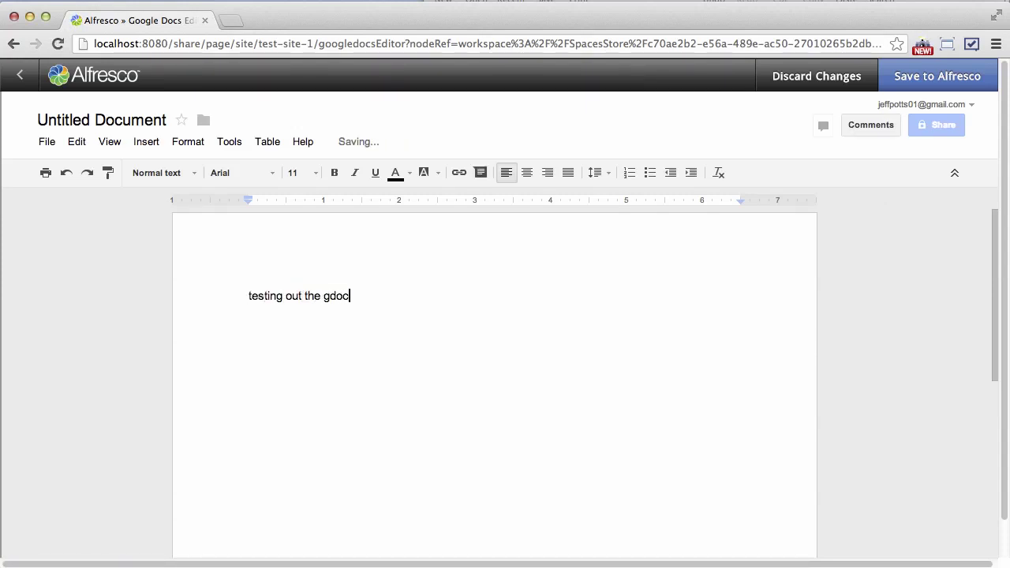
text(s integration.)
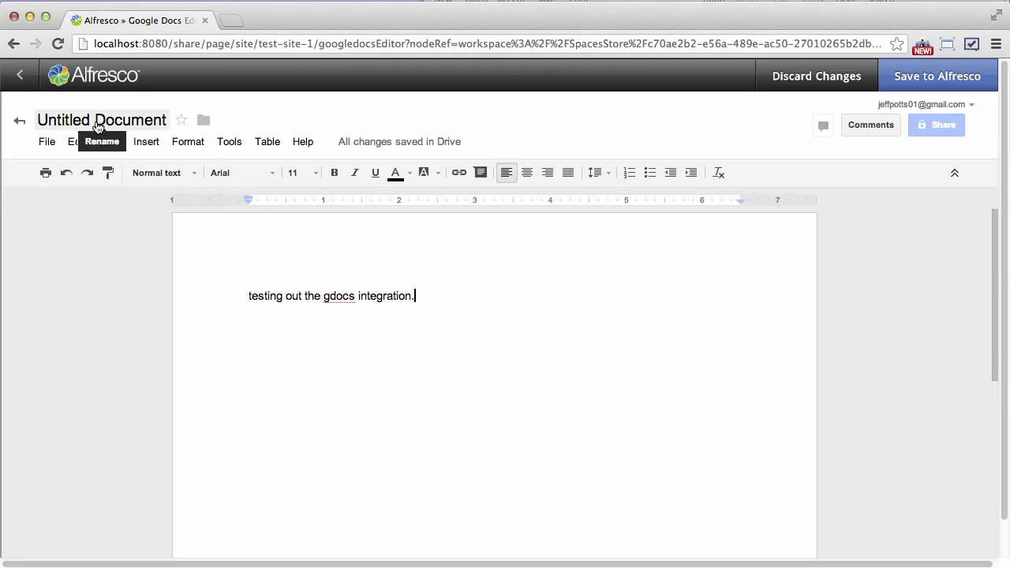
click(96, 120)
text(gdocs-test)
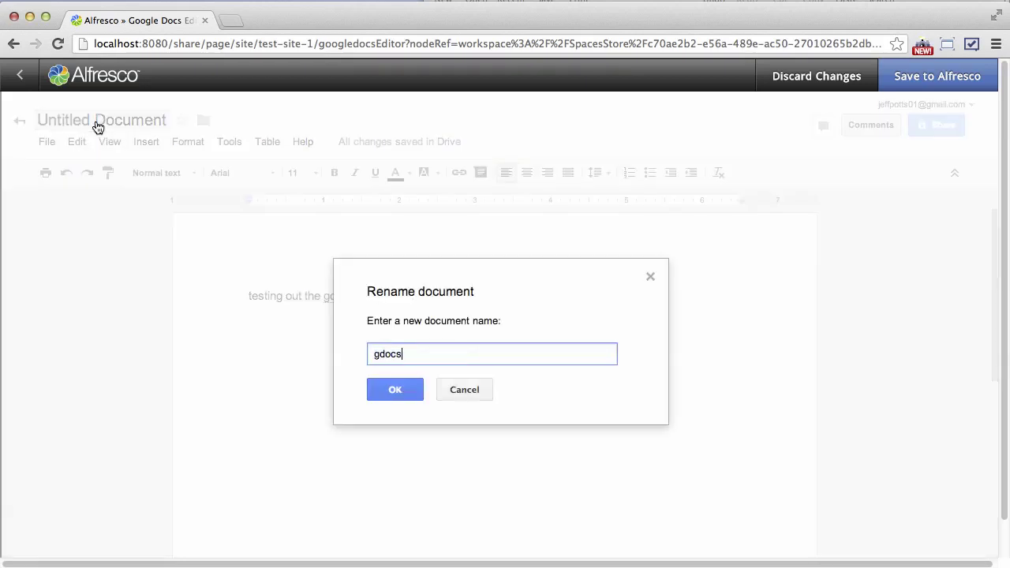
click(393, 394)
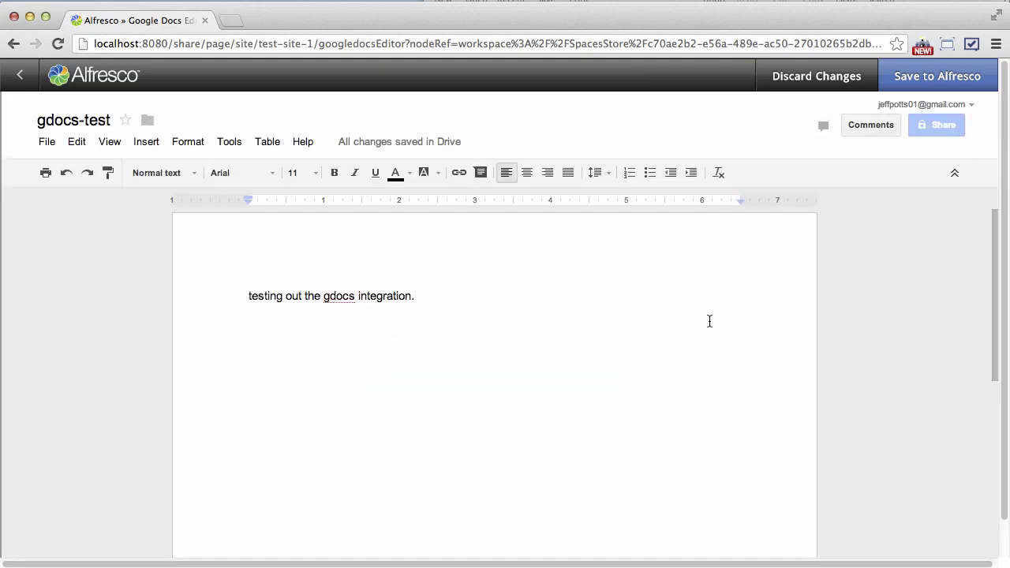
Use Save to Alfresco to store the gdocs-test document back in Test Site 1
click(950, 79)
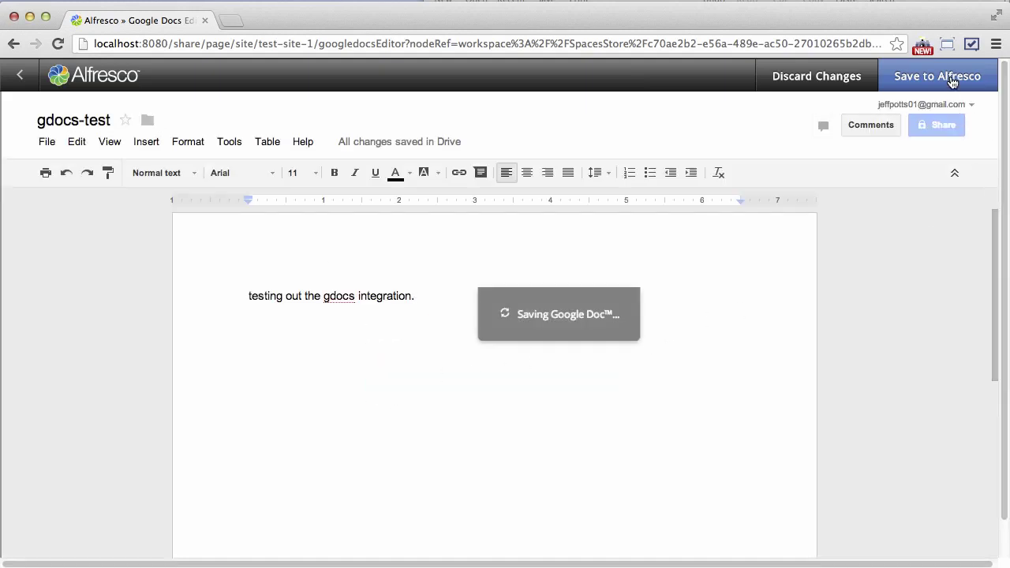